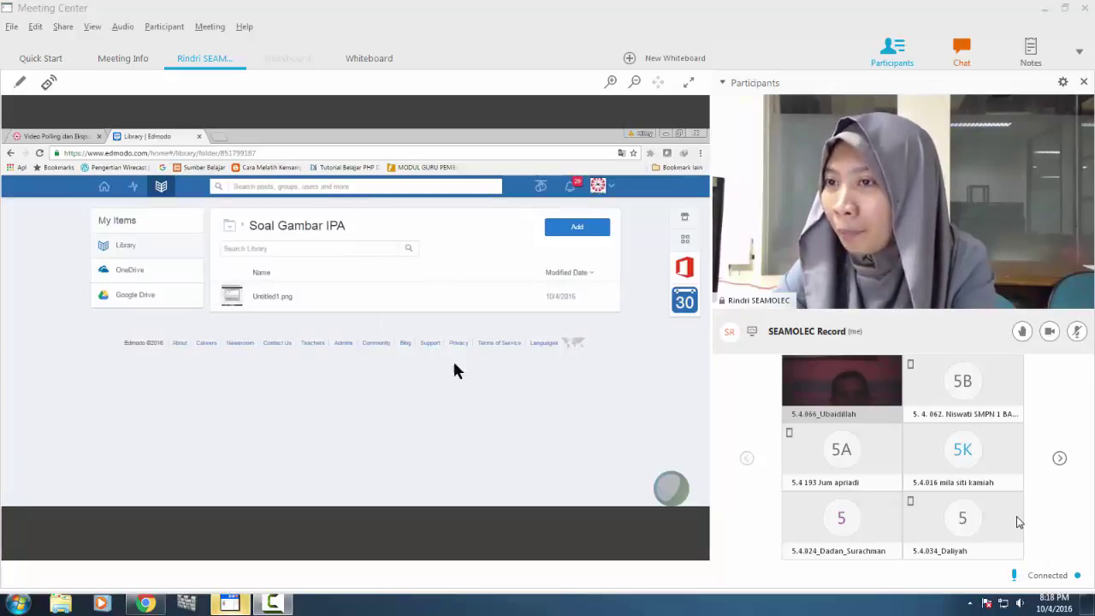
# Select Chrysanthemum, Desert, Hydrangeas and the other Sample Pictures for upload, excluding desktop.ini.
pyautogui.click(567, 229)
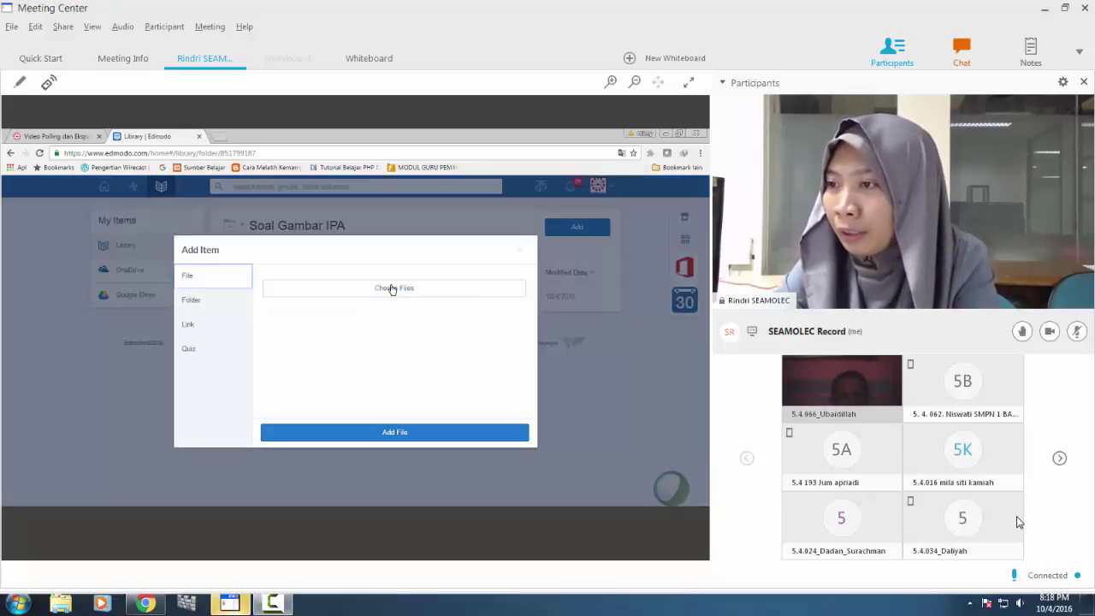
pyautogui.click(391, 289)
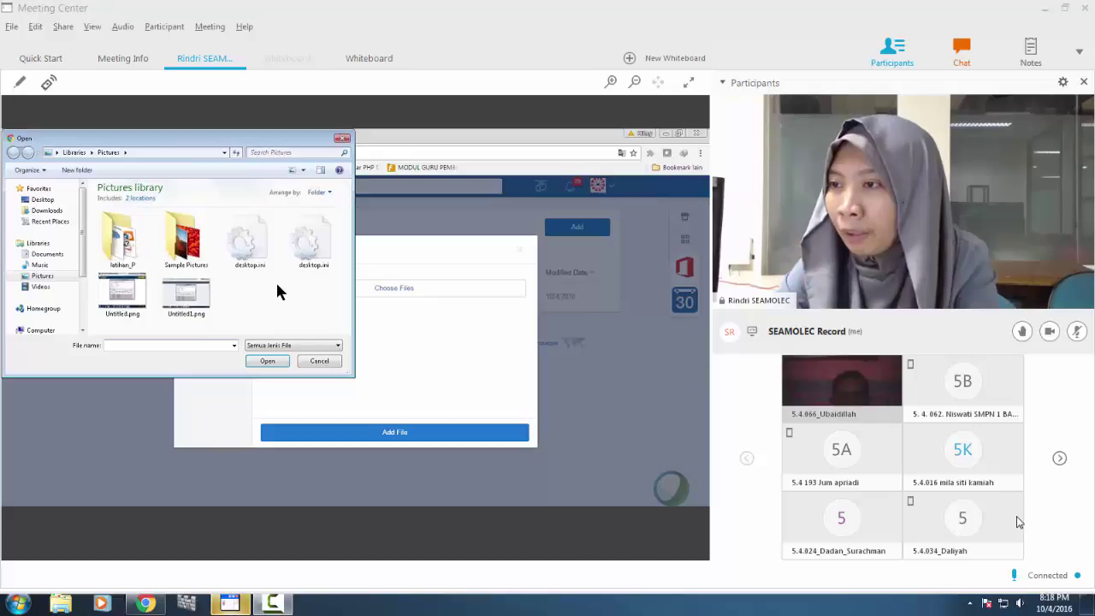
pyautogui.doubleClick(184, 240)
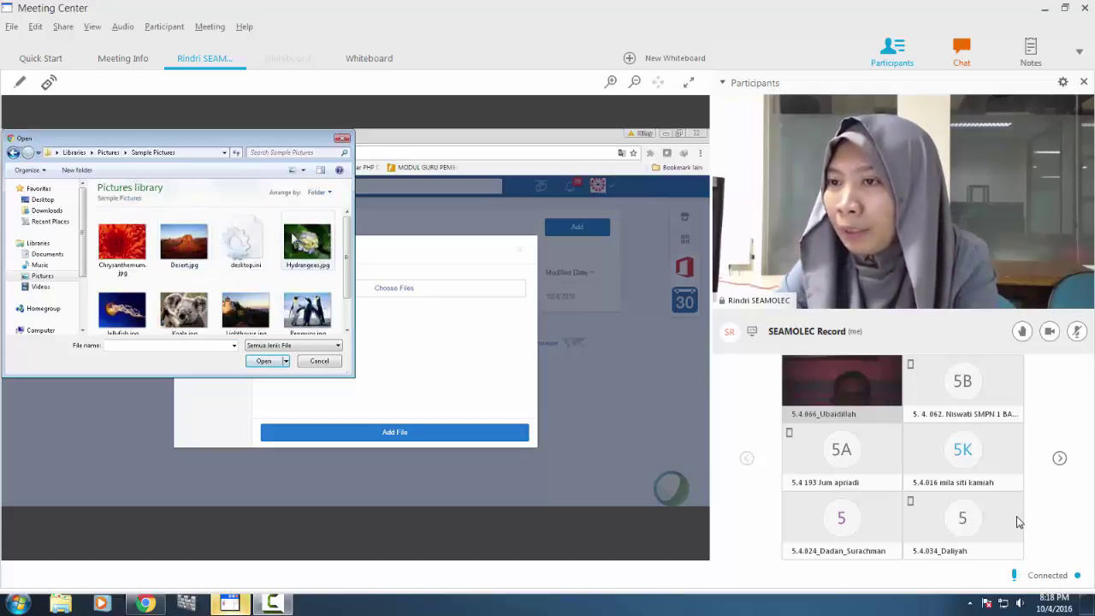
pyautogui.scroll(-1, 349, 274)
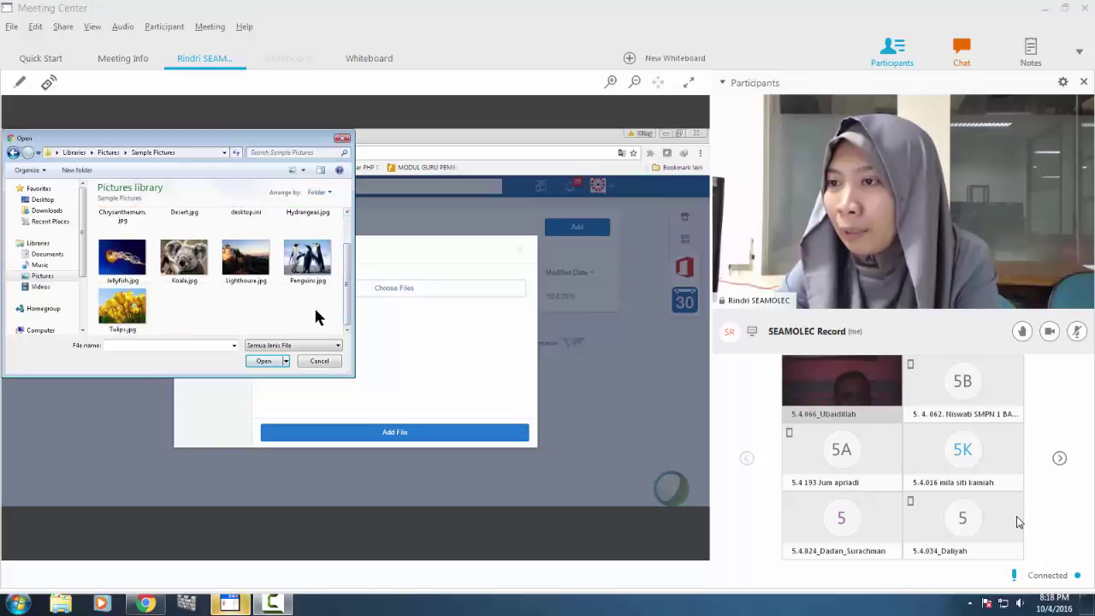
pyautogui.moveTo(325, 315); pyautogui.dragTo(111, 216)
pyautogui.keyDown('ctrl'); pyautogui.click(246, 256); pyautogui.keyUp('ctrl')
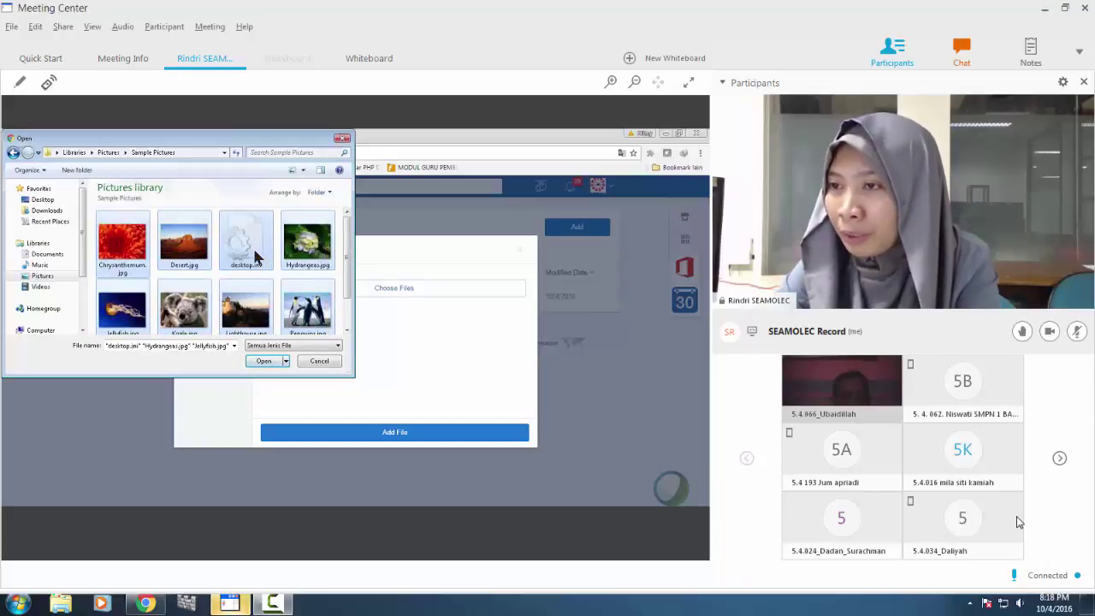
pyautogui.scroll(-1, 344, 276)
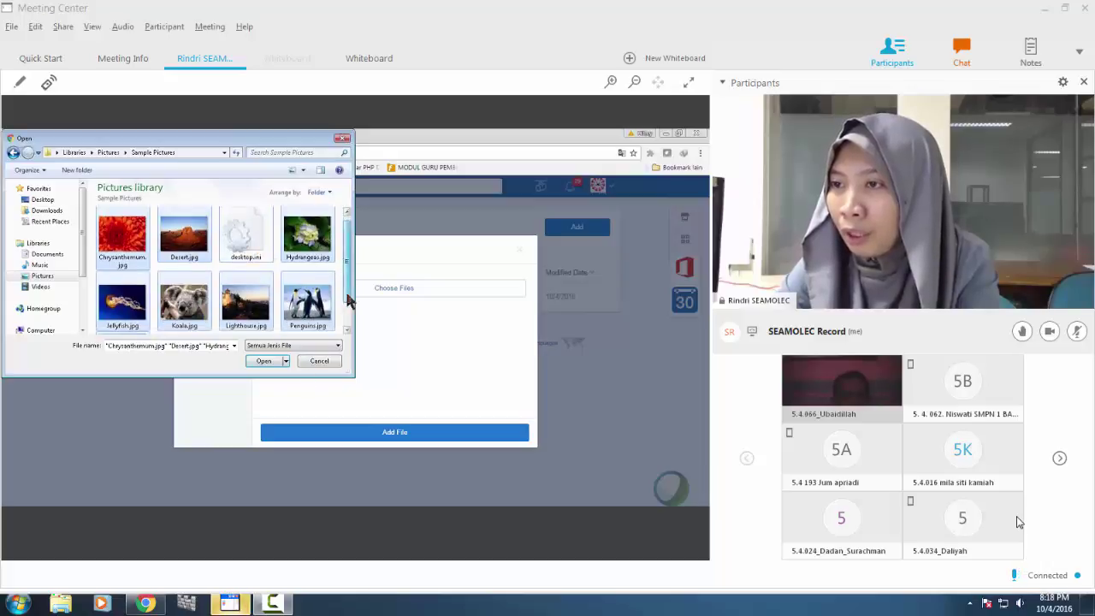
pyautogui.scroll(1, 256, 282)
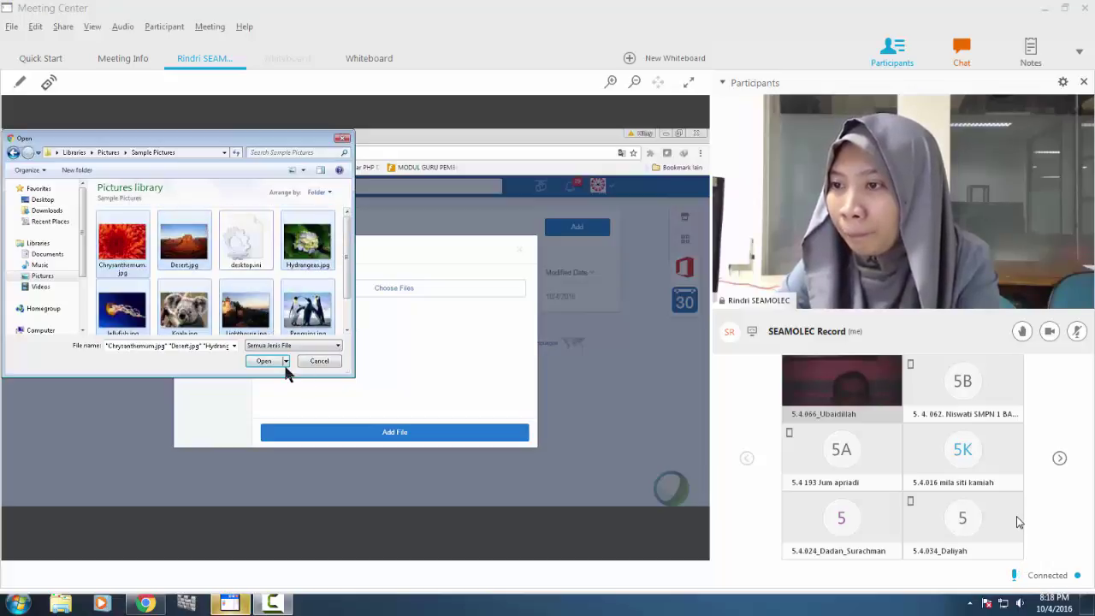
# Upload the selected sample pictures and bring up quiz 'test' with its Untitled1.png question.
pyautogui.click(263, 360)
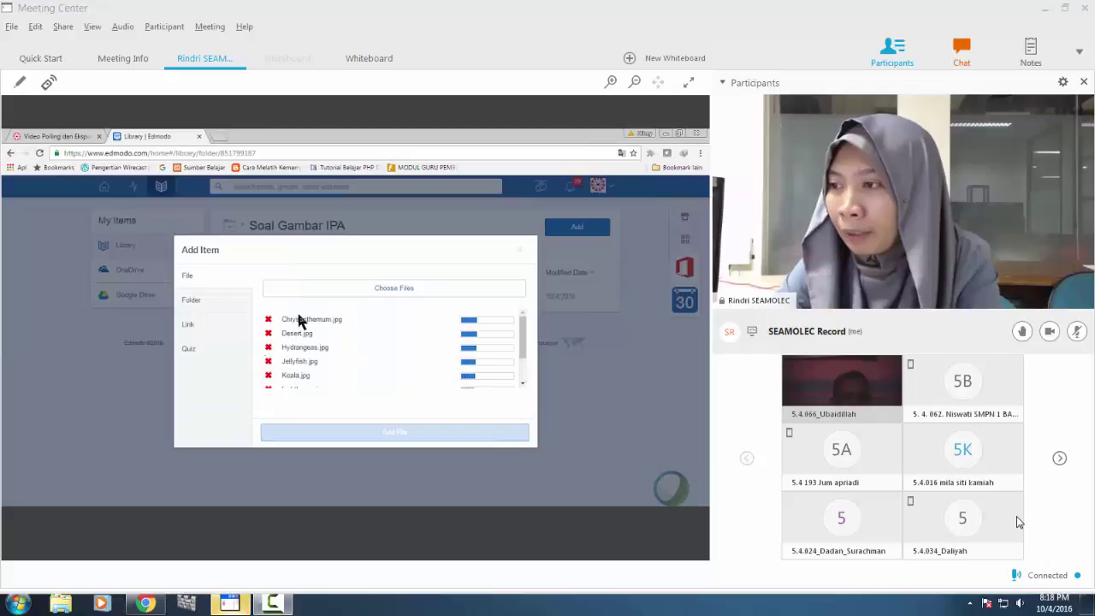
pyautogui.moveTo(525, 345)
pyautogui.mouseDown()
pyautogui.moveTo(521, 367)
pyautogui.moveTo(523, 329)
pyautogui.mouseUp()
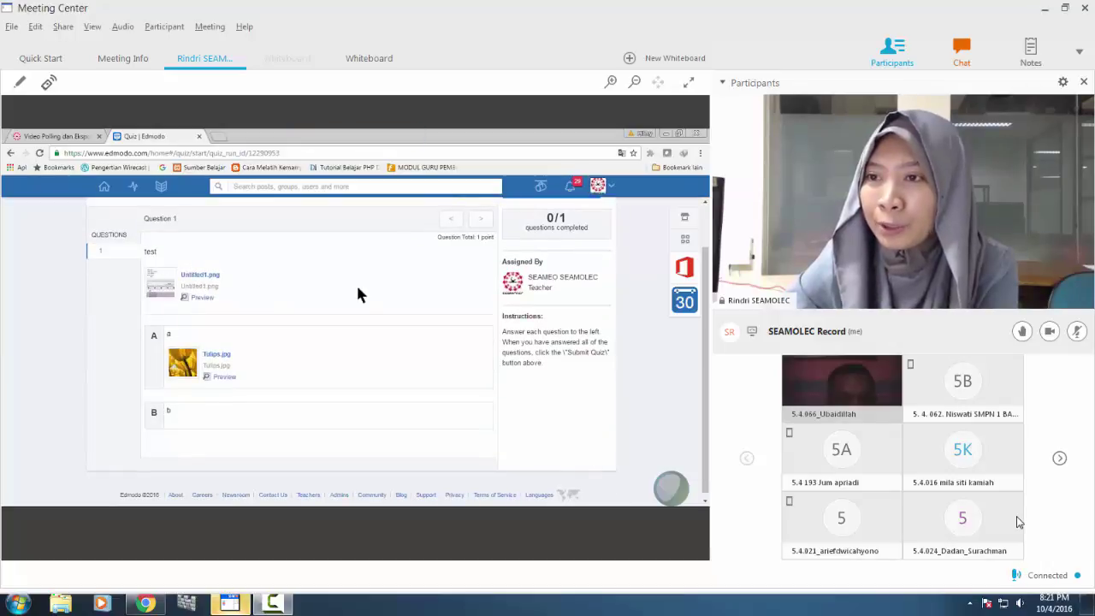
# Preview the question's Untitled1.png image.
pyautogui.click(185, 299)
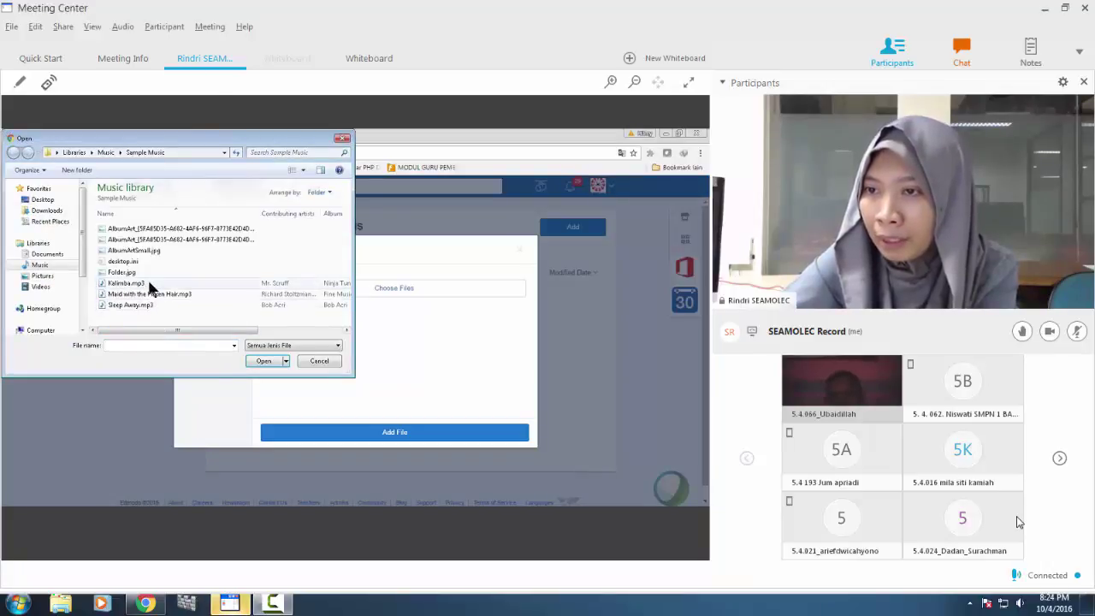
# Upload Sleep Away, Maid with the Flaxen Hair and Kalimba, then remove all three.
pyautogui.moveTo(153, 317); pyautogui.dragTo(147, 285)
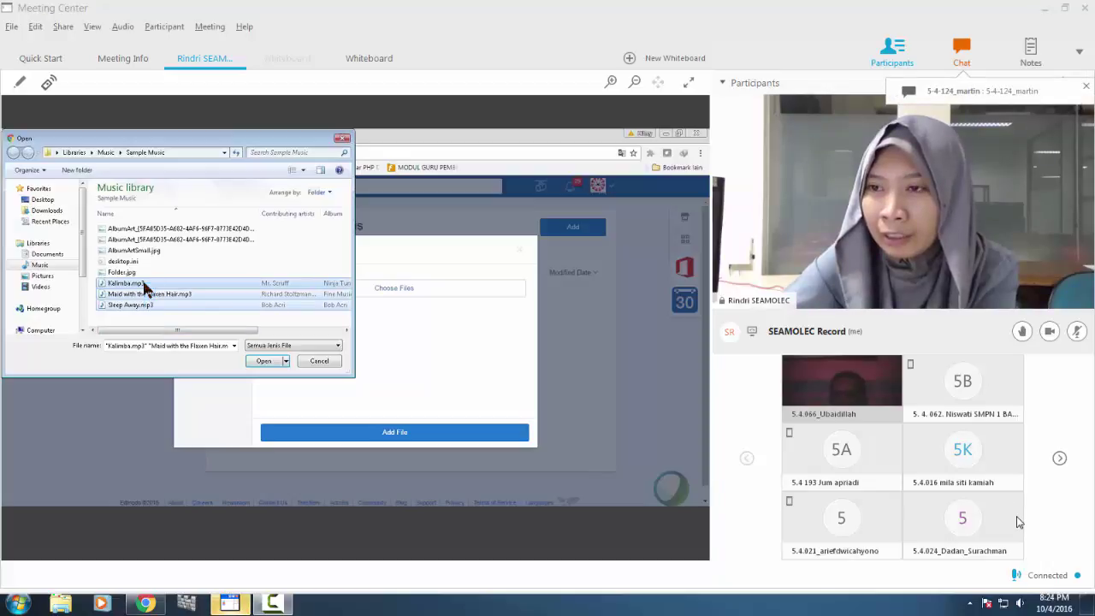
pyautogui.click(274, 360)
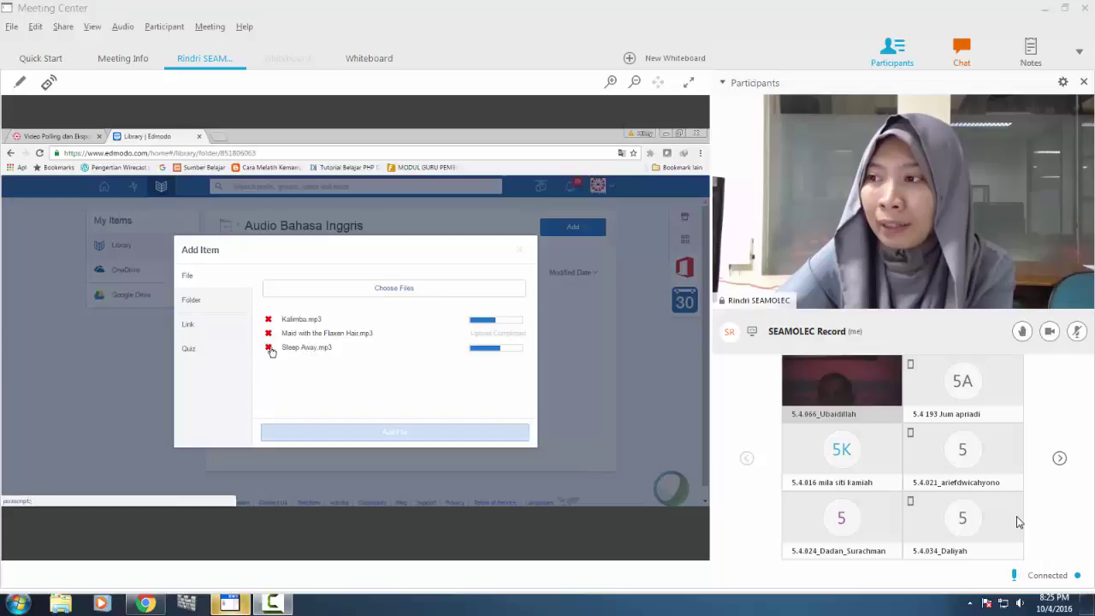
pyautogui.click(269, 348)
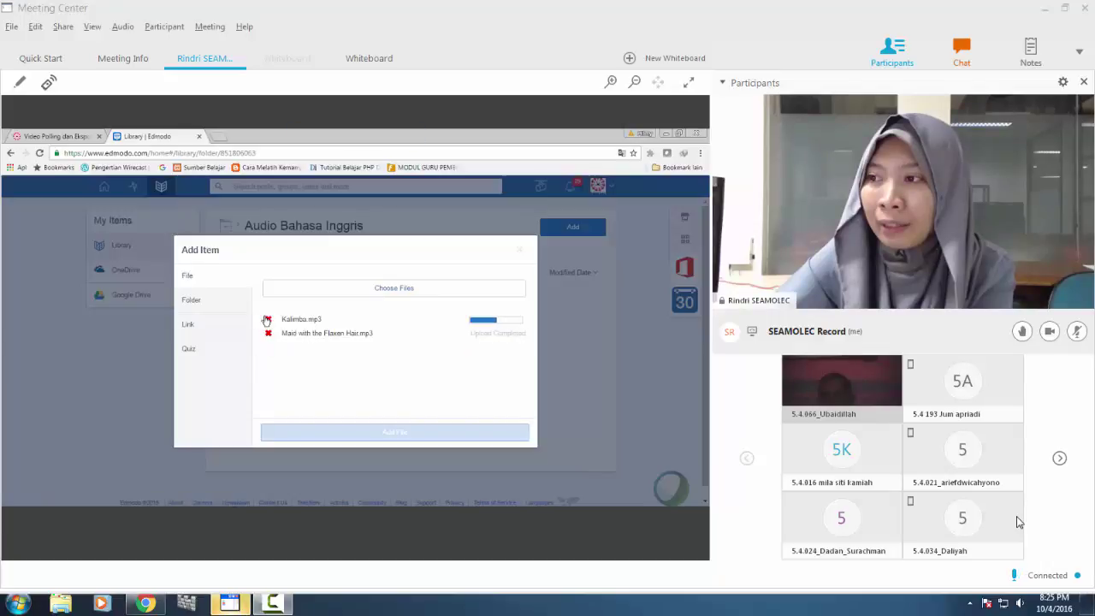
pyautogui.click(268, 320)
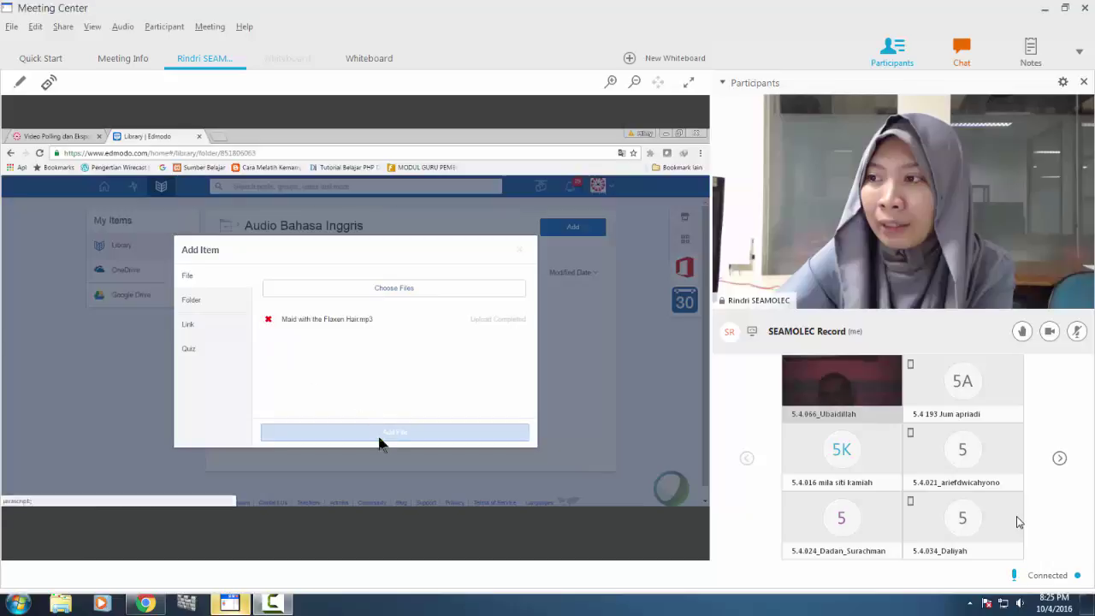
pyautogui.click(268, 319)
# Choose Sleep Away.mp3 from Sample Music and upload it on its own.
pyautogui.click(402, 289)
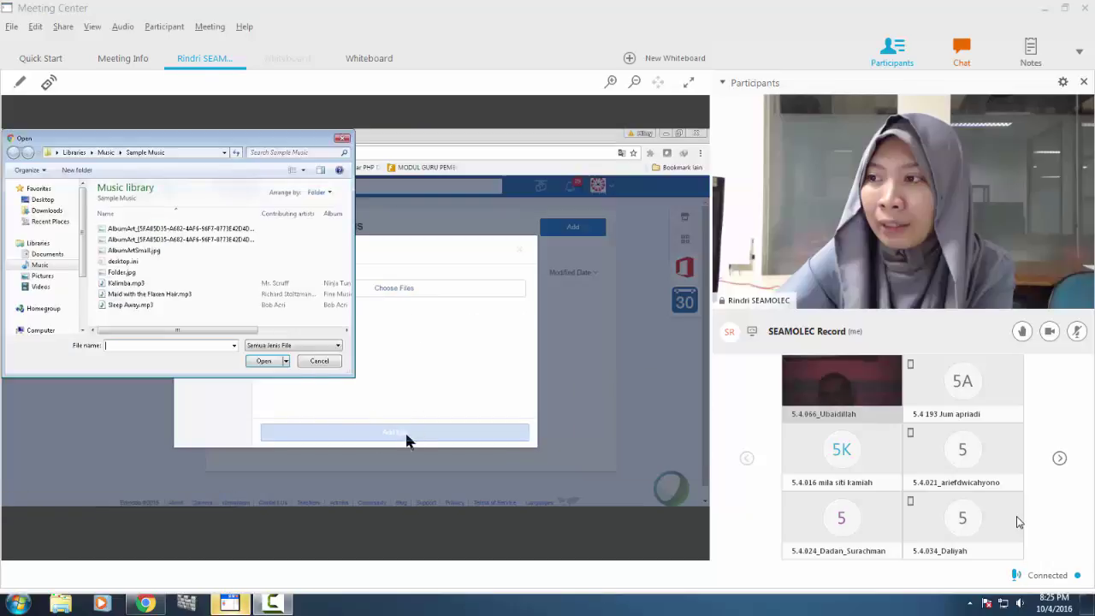
pyautogui.click(137, 304)
pyautogui.click(275, 359)
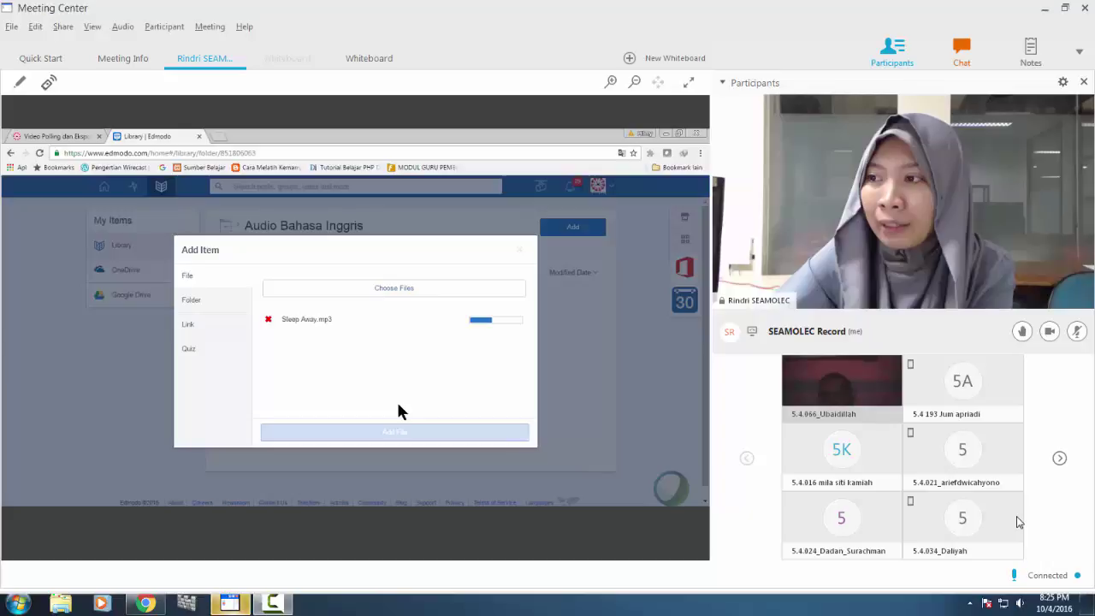
# Cancel the Sleep Away.mp3 upload and upload Kalimba.mp3 from Sample Music instead.
pyautogui.click(268, 319)
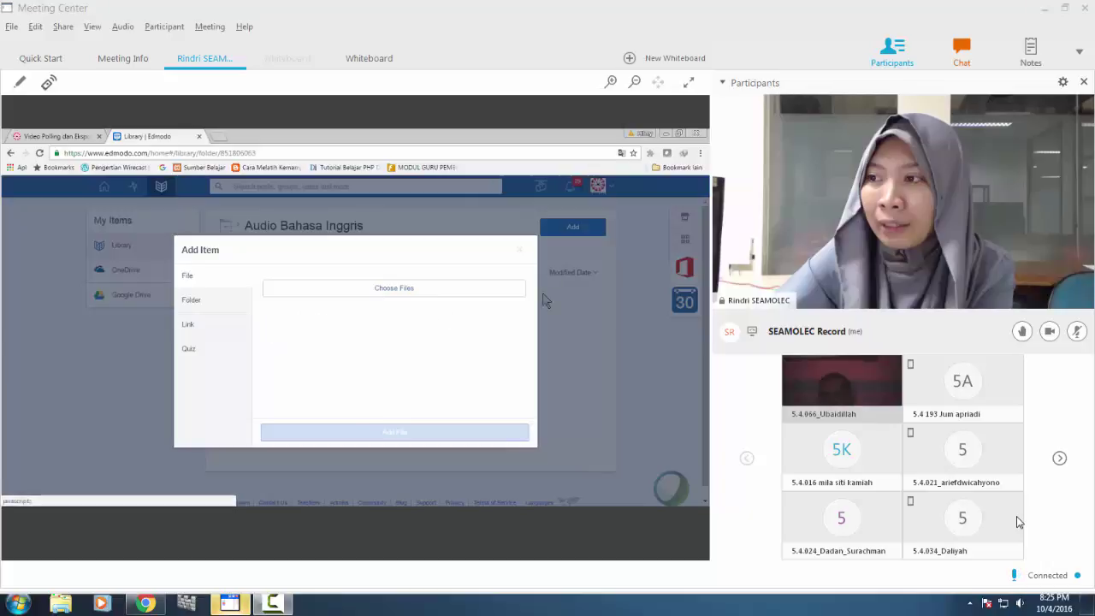
pyautogui.click(519, 249)
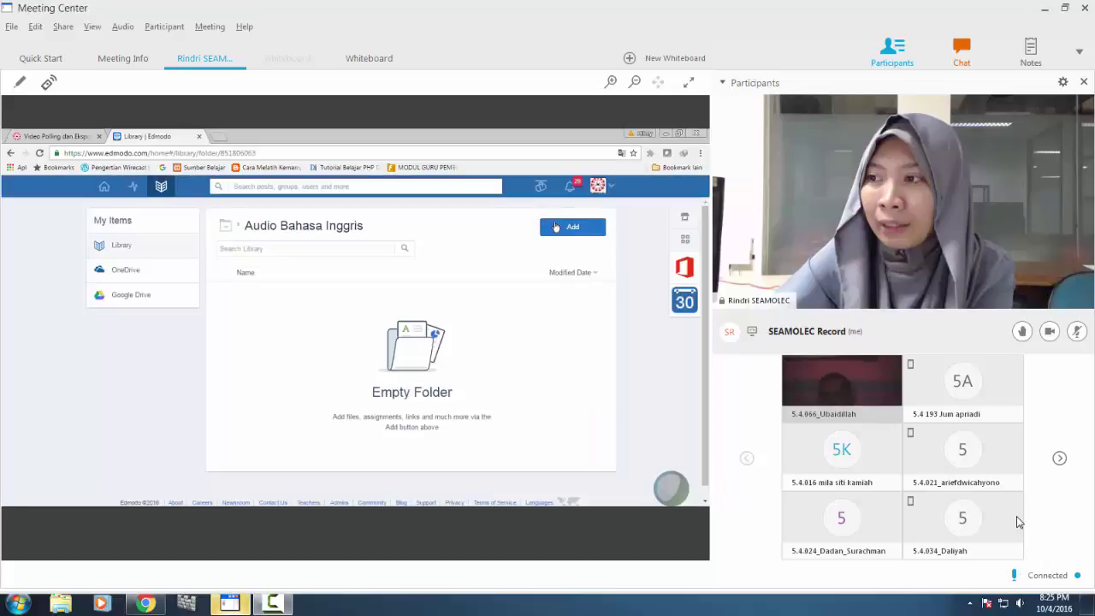
pyautogui.click(556, 227)
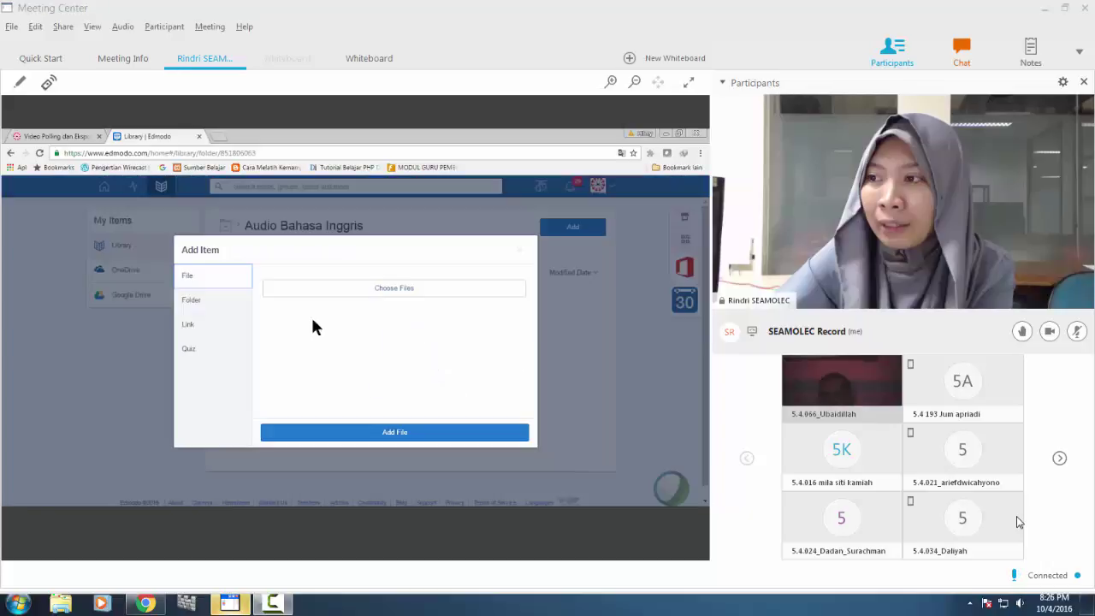
pyautogui.click(354, 289)
pyautogui.click(116, 284)
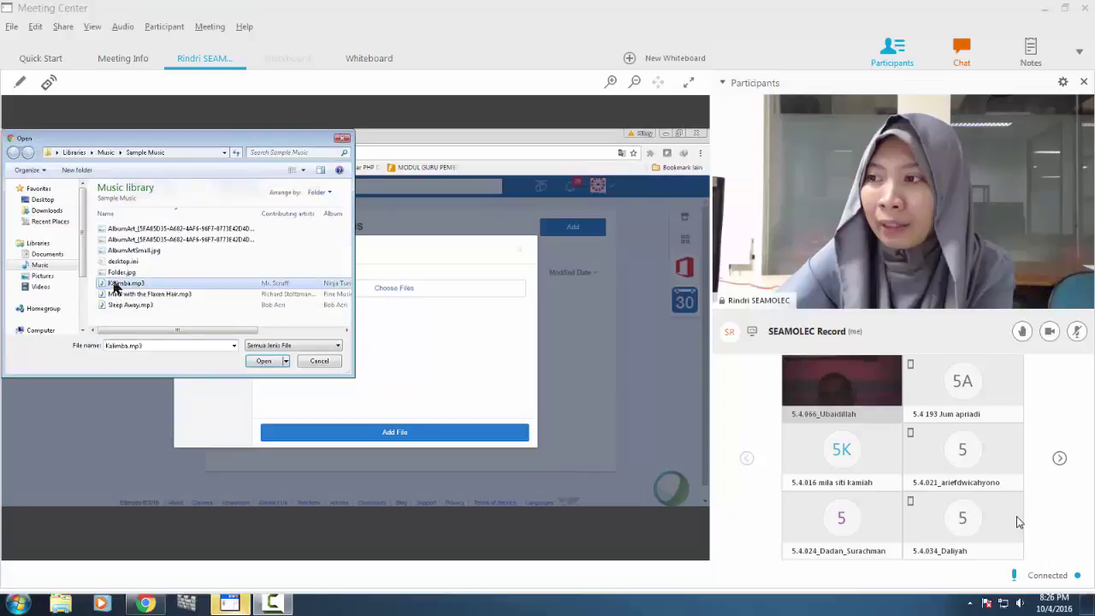
pyautogui.moveTo(180, 332); pyautogui.dragTo(276, 330)
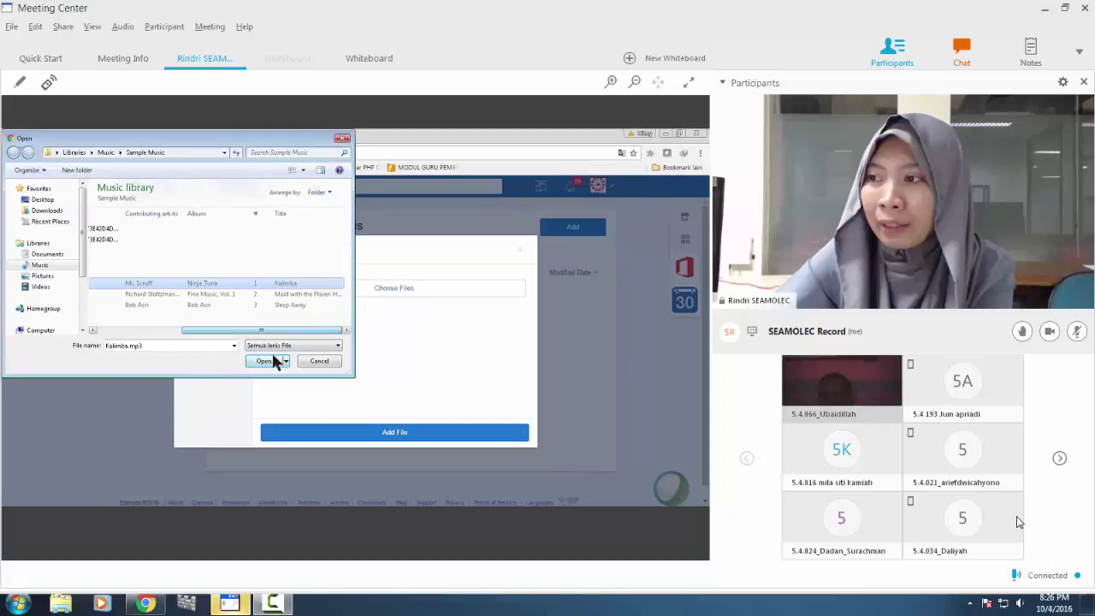
pyautogui.click(267, 360)
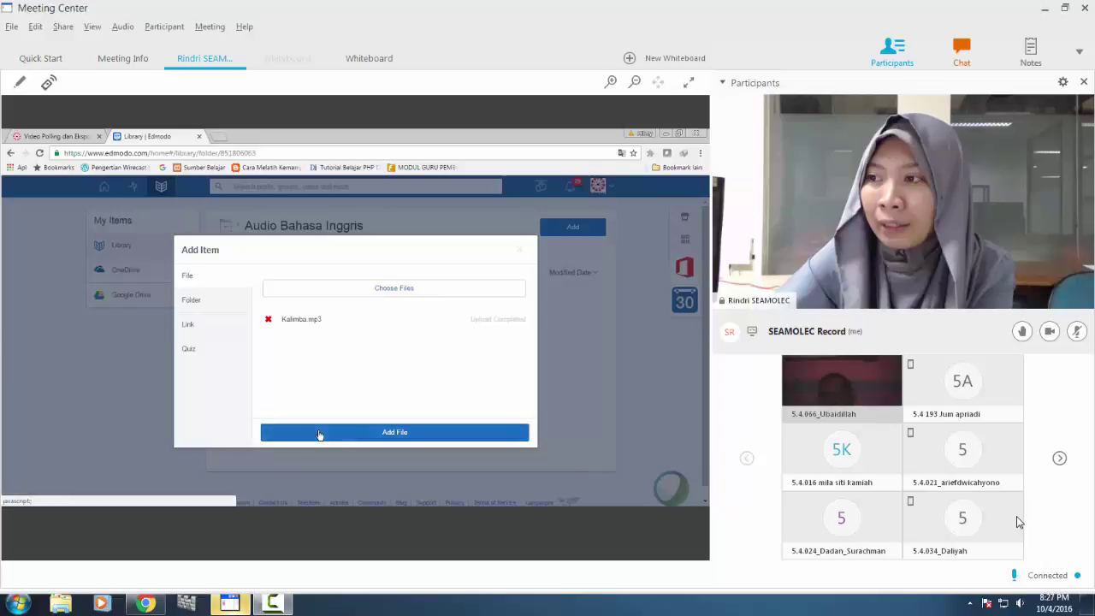
# Save Kalimba.mp3 into the Audio Bahasa Inggris folder and select its entry.
pyautogui.click(318, 434)
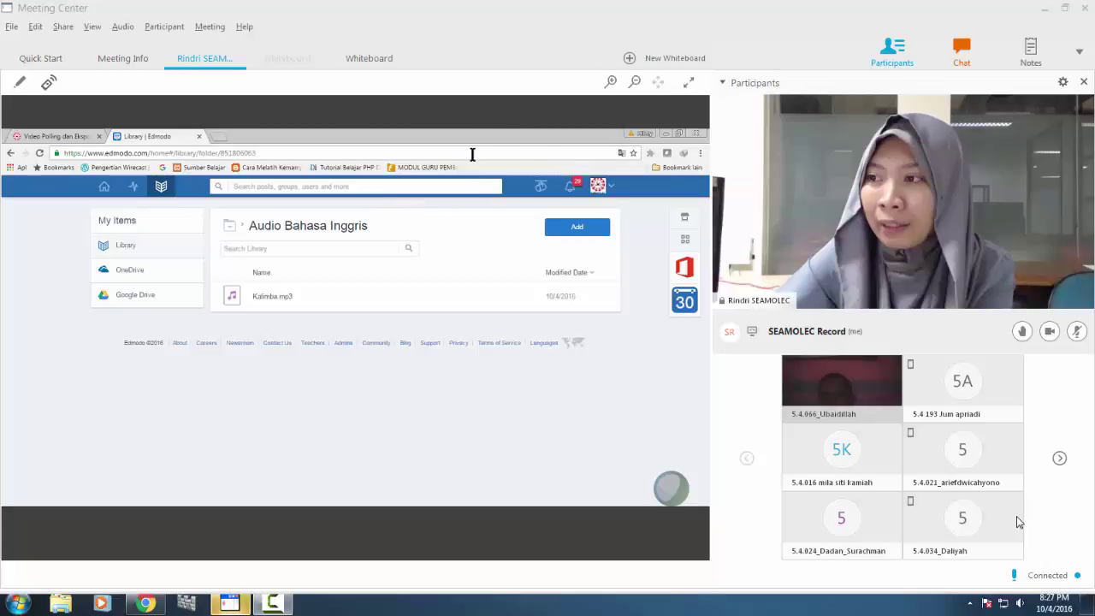
pyautogui.click(468, 290)
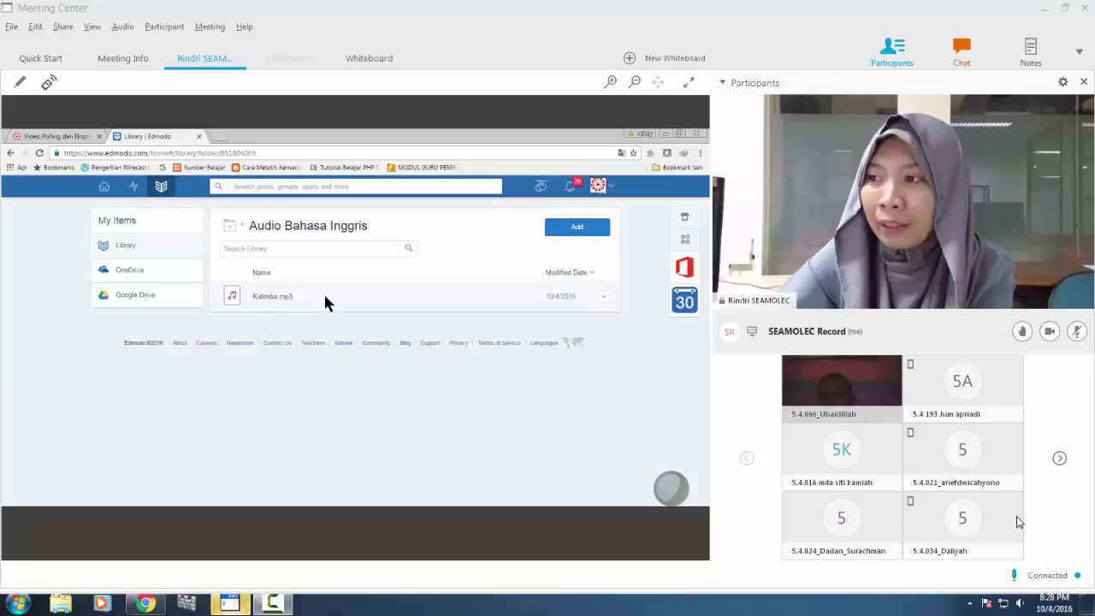
# Create a new quiz from the home feed and open Add from Library for Question 1.
pyautogui.click(105, 189)
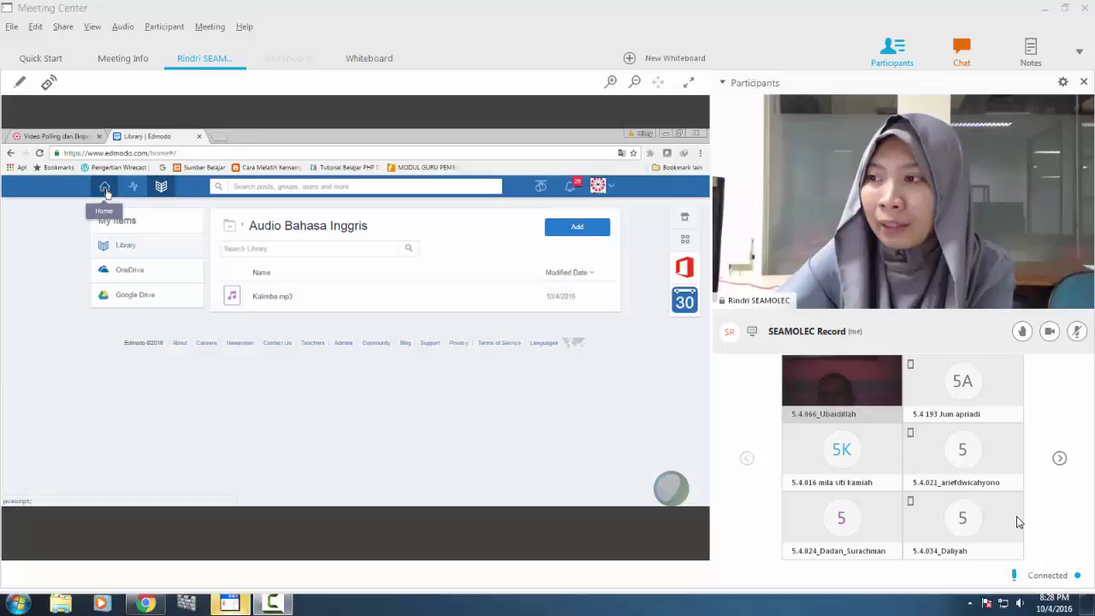
pyautogui.click(268, 278)
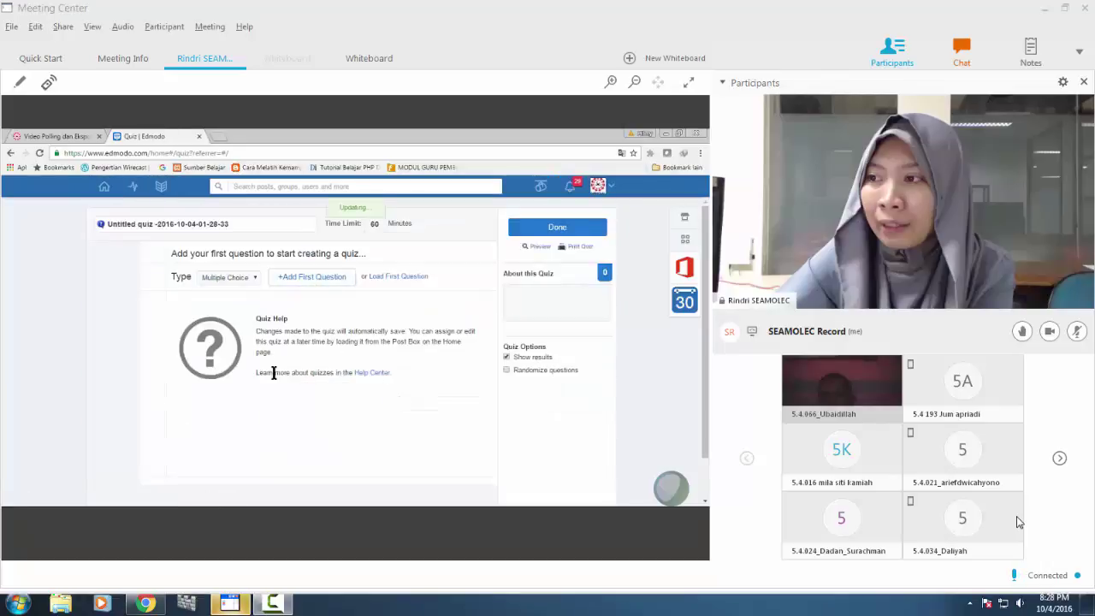
pyautogui.scroll(-3, 274, 371)
pyautogui.scroll(3, 256, 337)
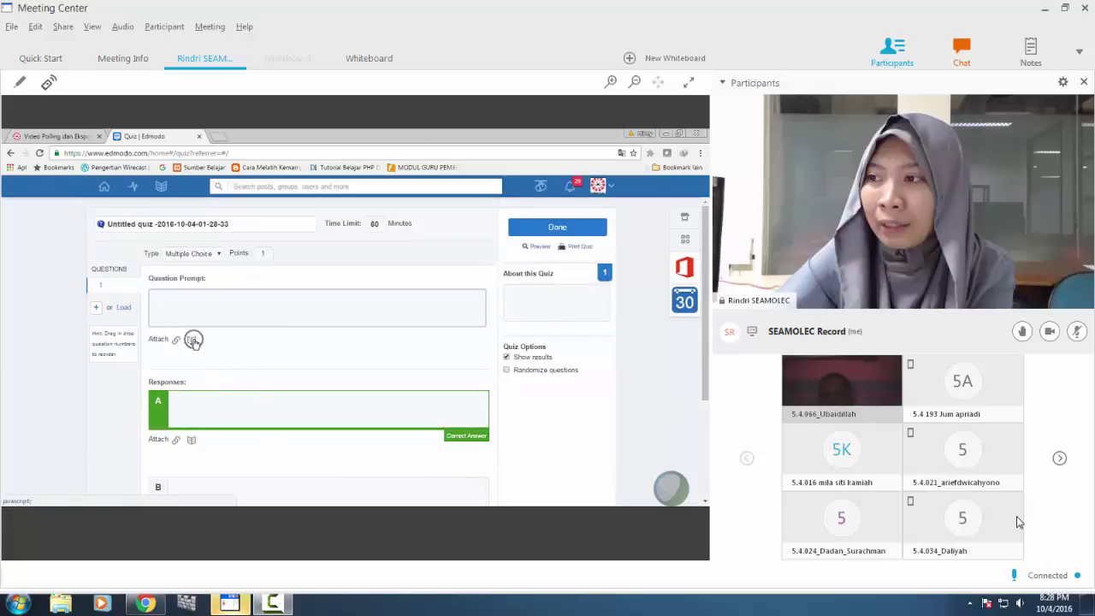
pyautogui.click(191, 340)
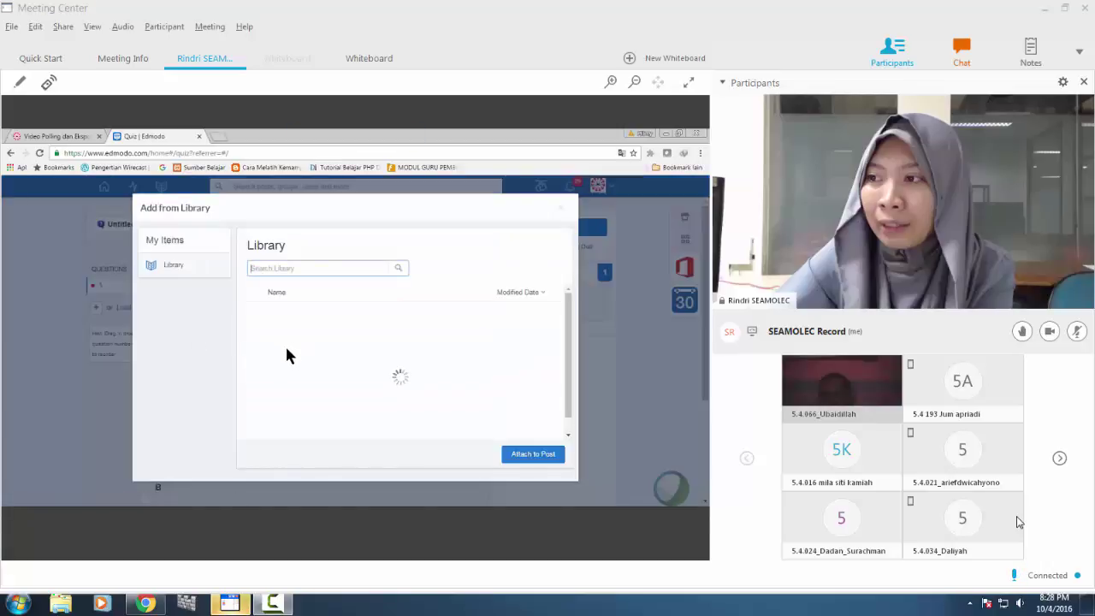
# Attach Kalimba.mp3 from the Audio Bahasa Inggris library folder to Question 1.
pyautogui.click(305, 324)
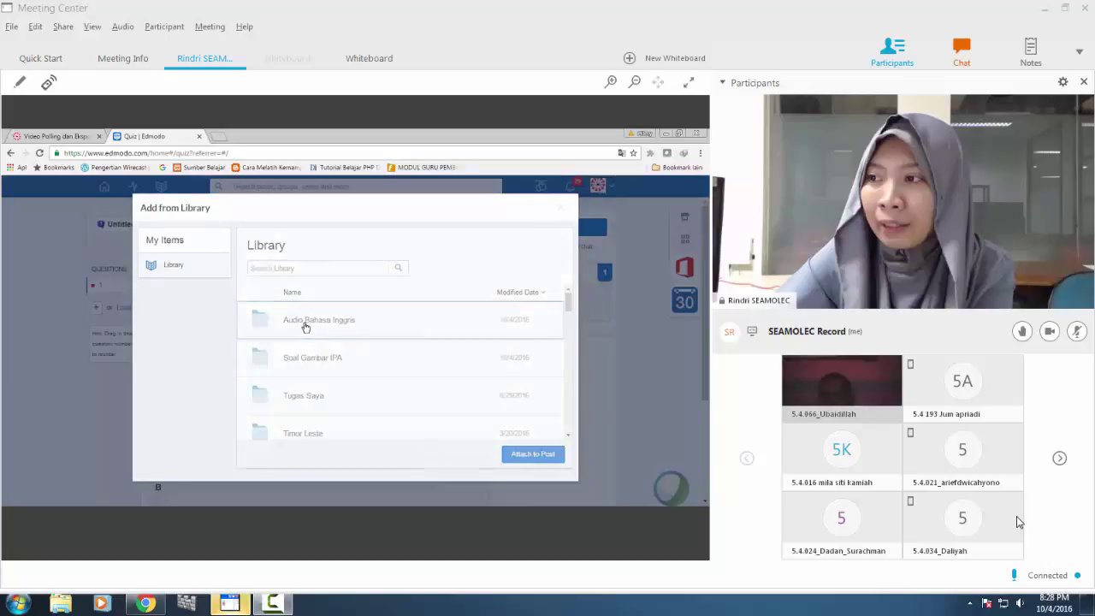
pyautogui.click(298, 319)
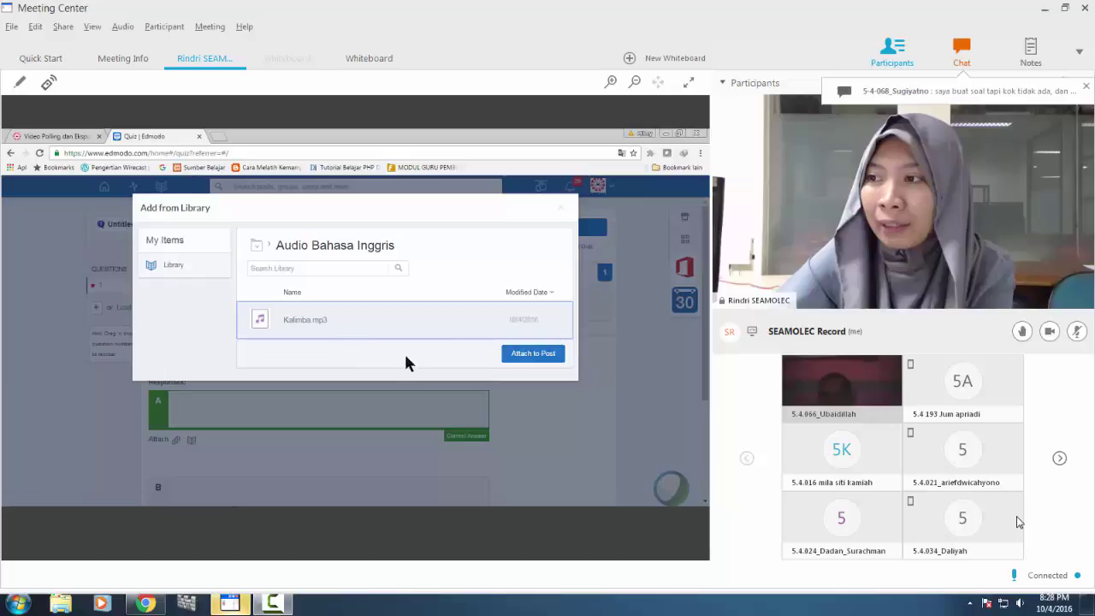
pyautogui.click(526, 354)
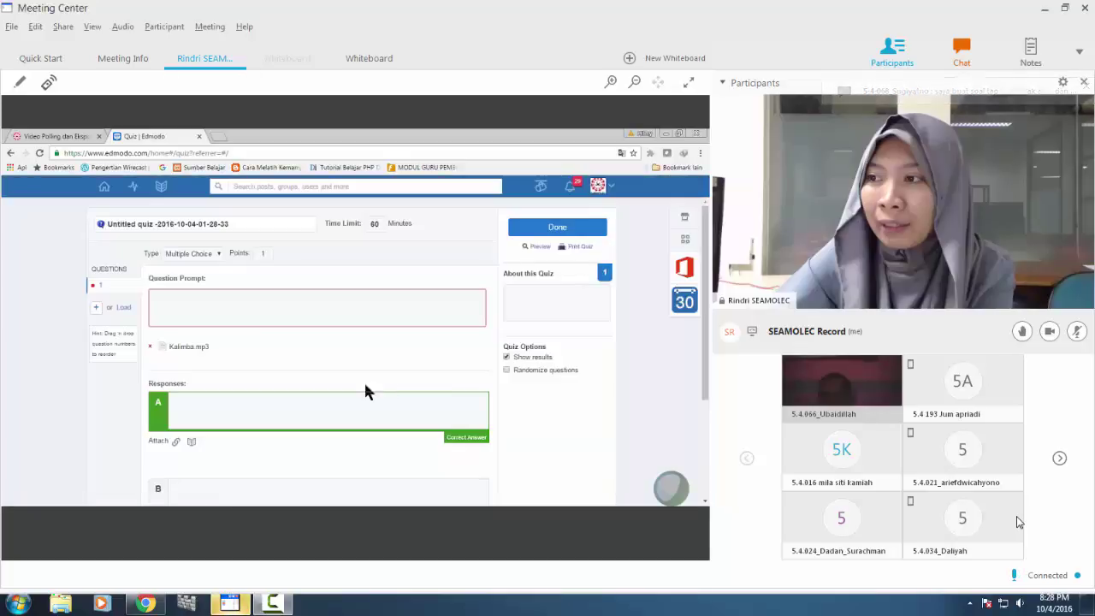
# Enter 'test' as the question prompt with answers 'a' and 'b'.
pyautogui.click(241, 306)
pyautogui.write('test')
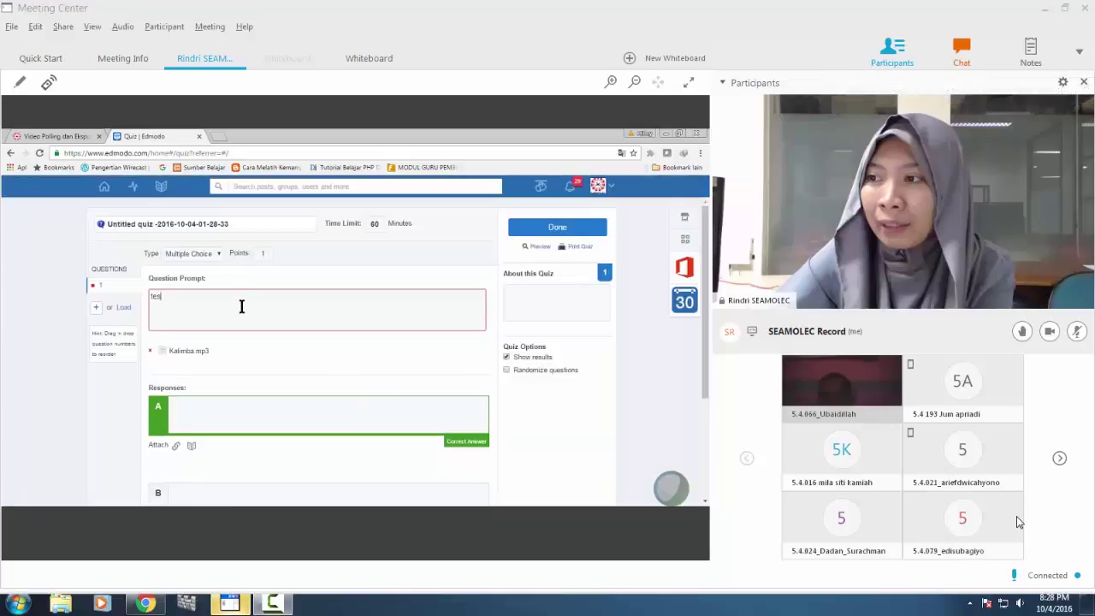
pyautogui.click(260, 419)
pyautogui.write('a')
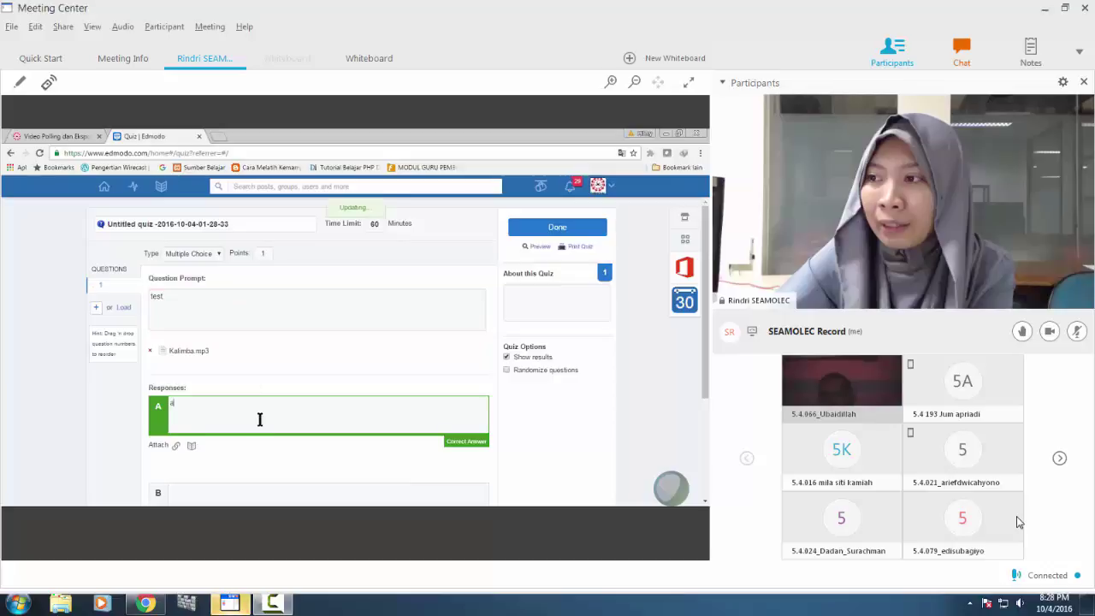
pyautogui.scroll(-2, 251, 432)
pyautogui.click(221, 342)
pyautogui.write('b')
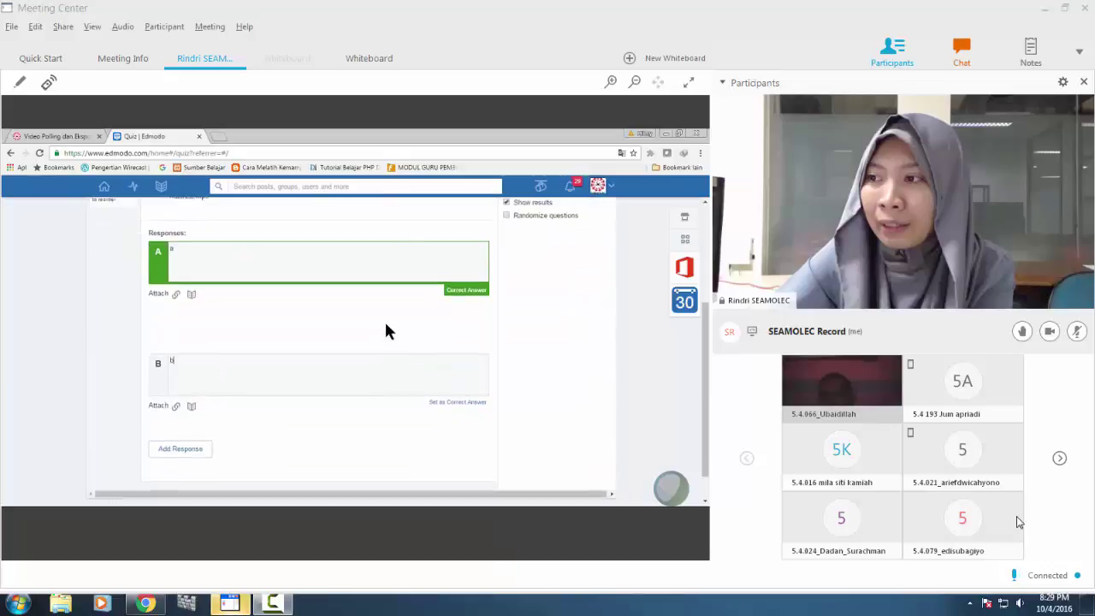
pyautogui.scroll(2, 386, 330)
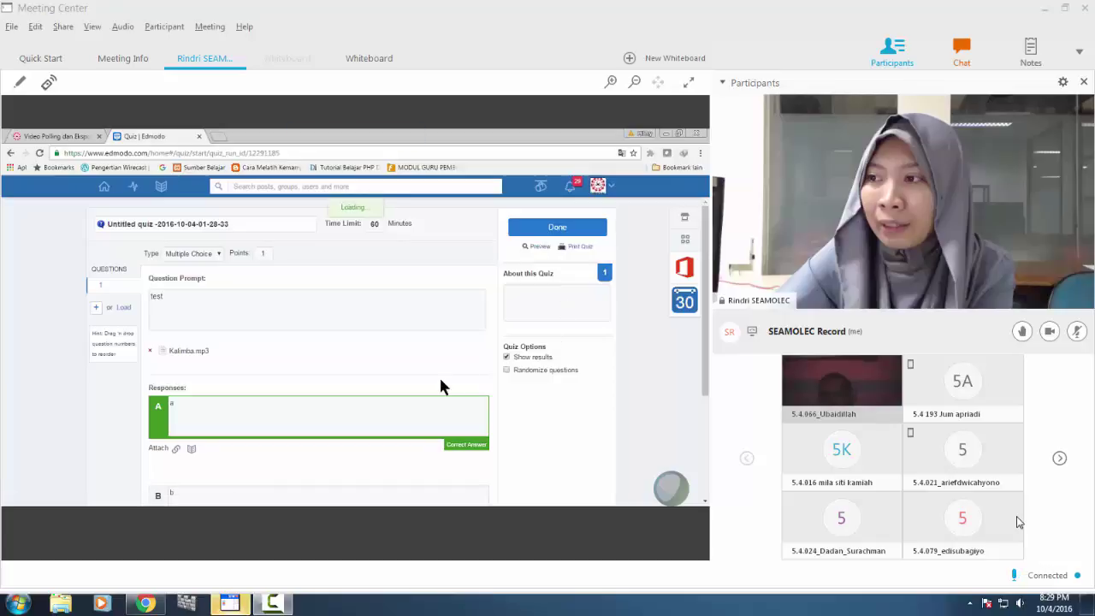
pyautogui.click(248, 351)
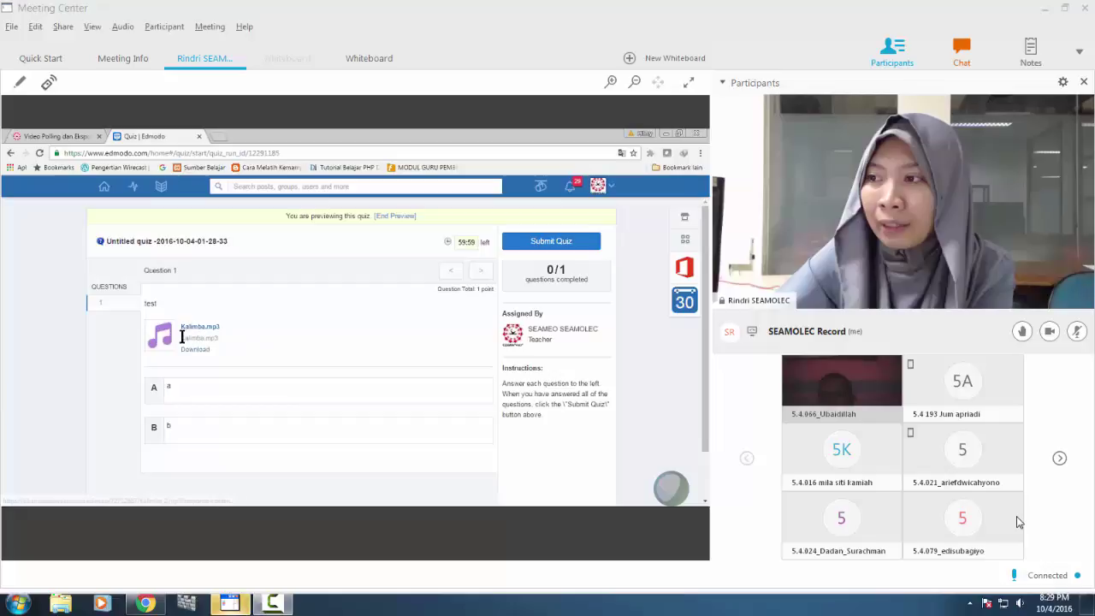
pyautogui.click(165, 340)
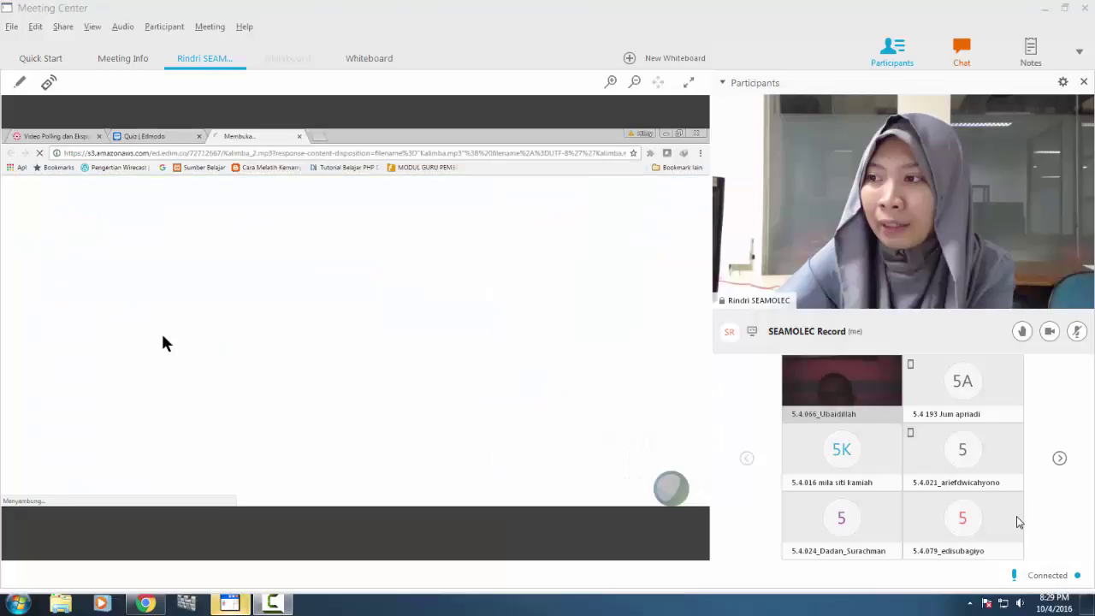
pyautogui.click(177, 135)
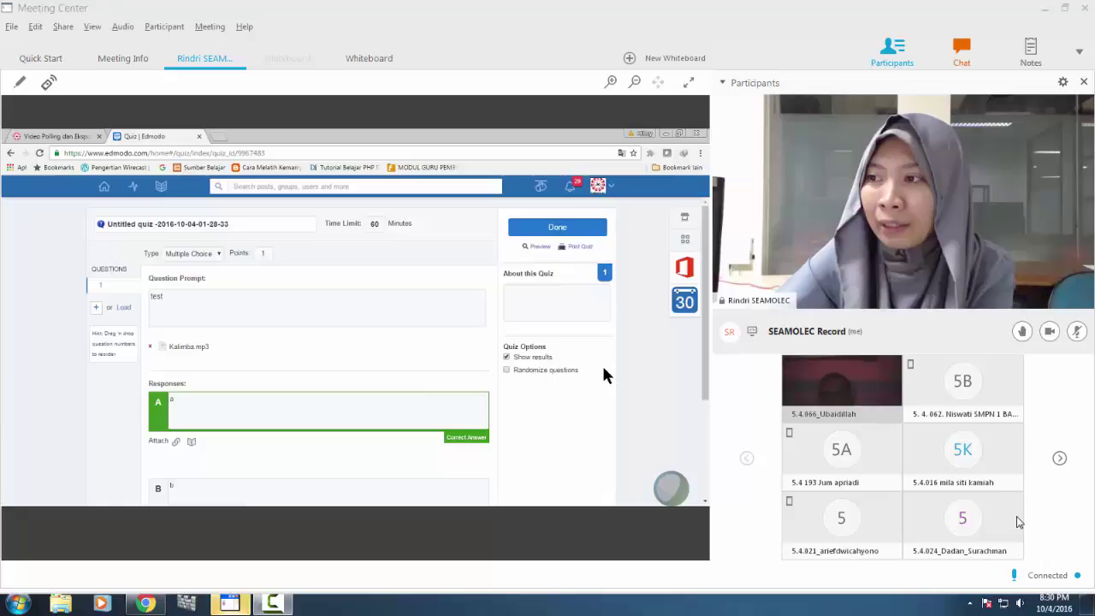
# Load the Pre Test quiz from the collection and open it for editing.
pyautogui.click(109, 189)
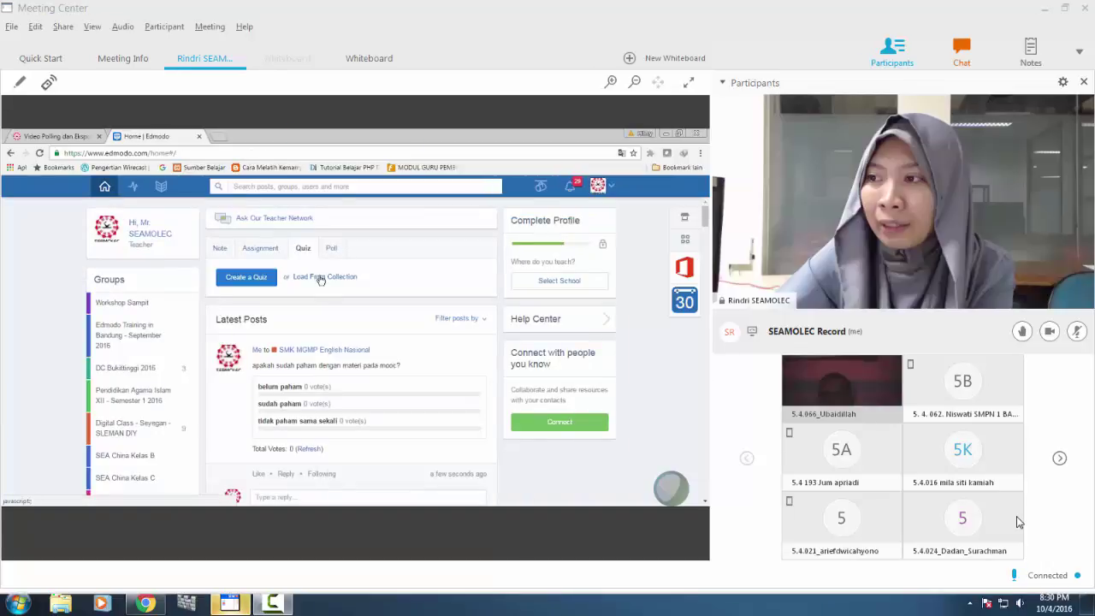
pyautogui.click(320, 277)
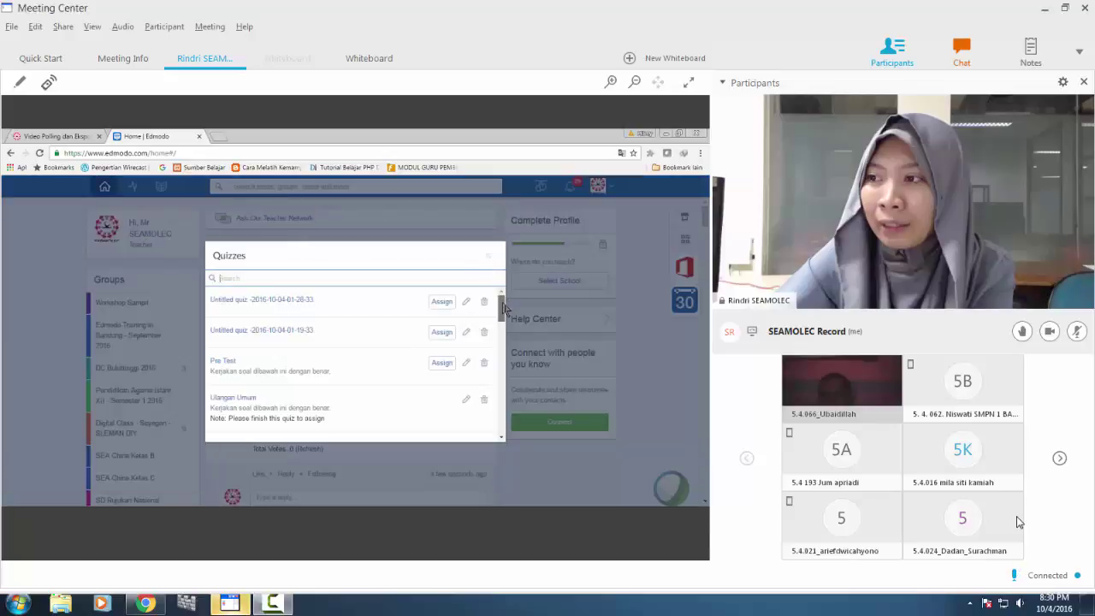
pyautogui.scroll(-1, 504, 316)
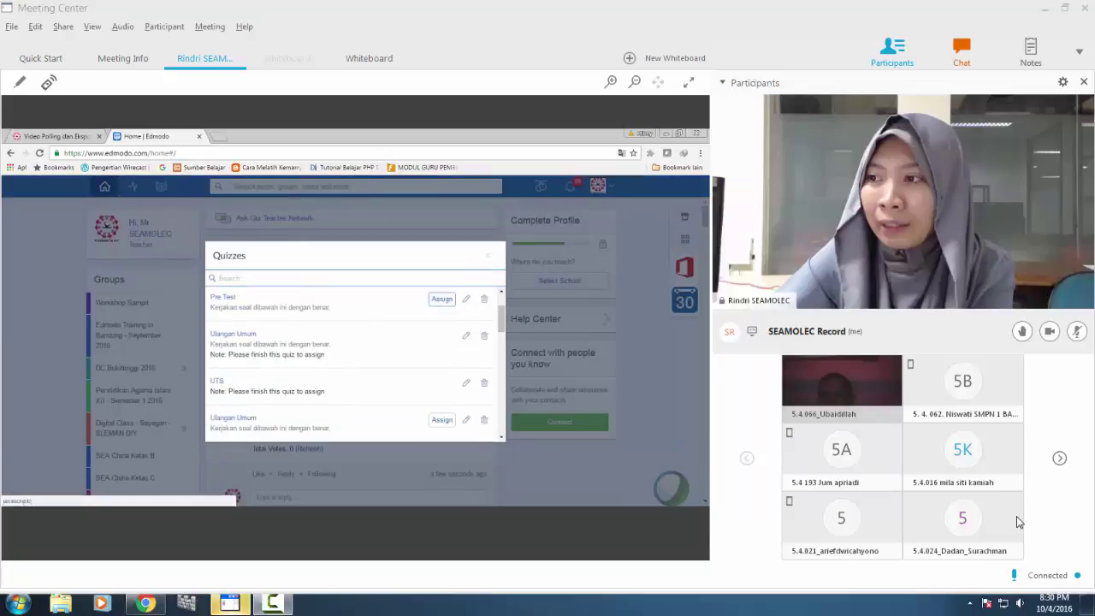
pyautogui.click(467, 298)
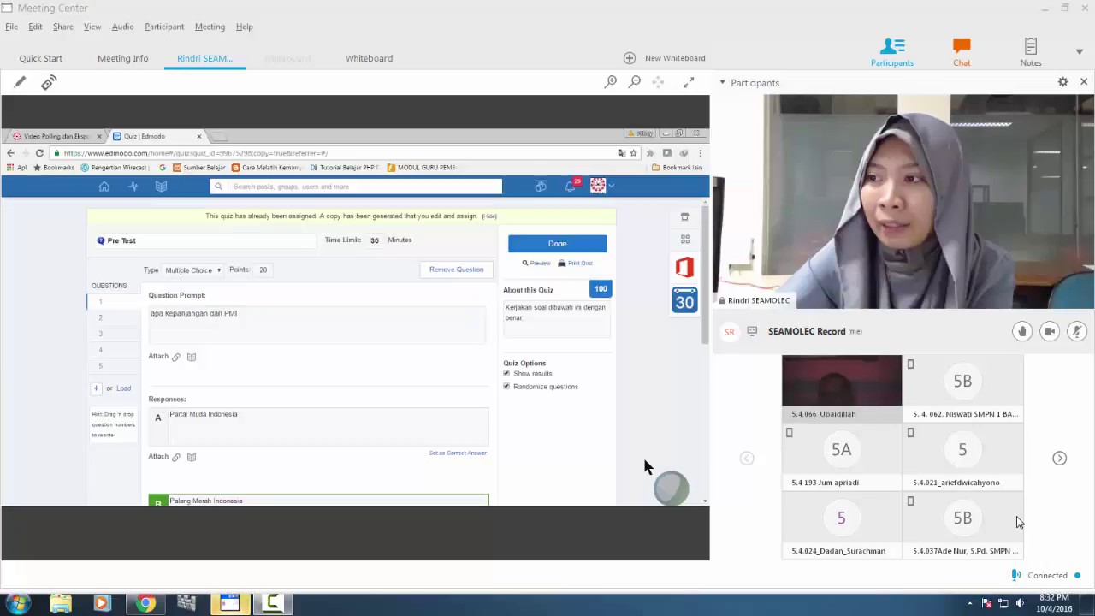
# Leave the Pre Test quiz editor and return to the Edmodo home feed.
pyautogui.click(103, 188)
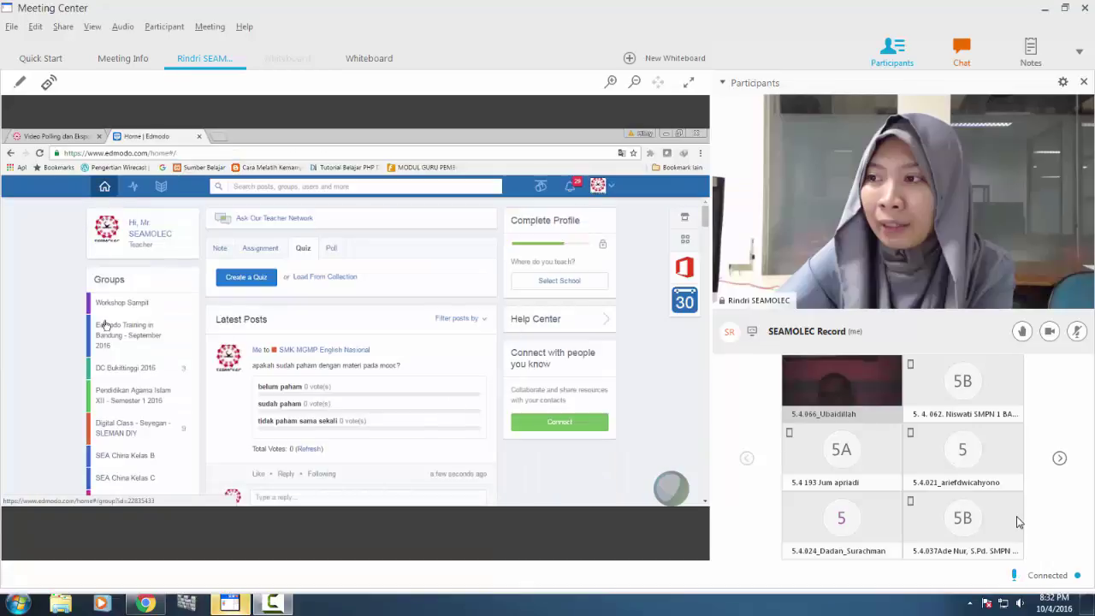
# Scroll down the Edmodo page to the account Settings Personal Information form.
pyautogui.scroll(-3, 144, 405)
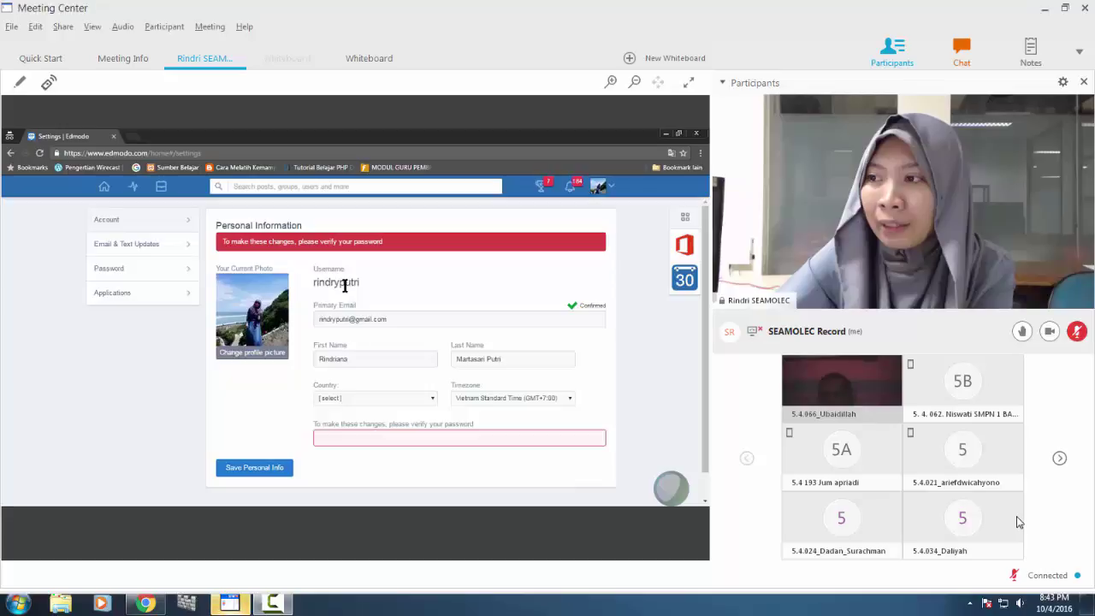
# Highlight the Username text on the Edmodo account settings twice to point it out.
pyautogui.moveTo(368, 285); pyautogui.dragTo(315, 288)
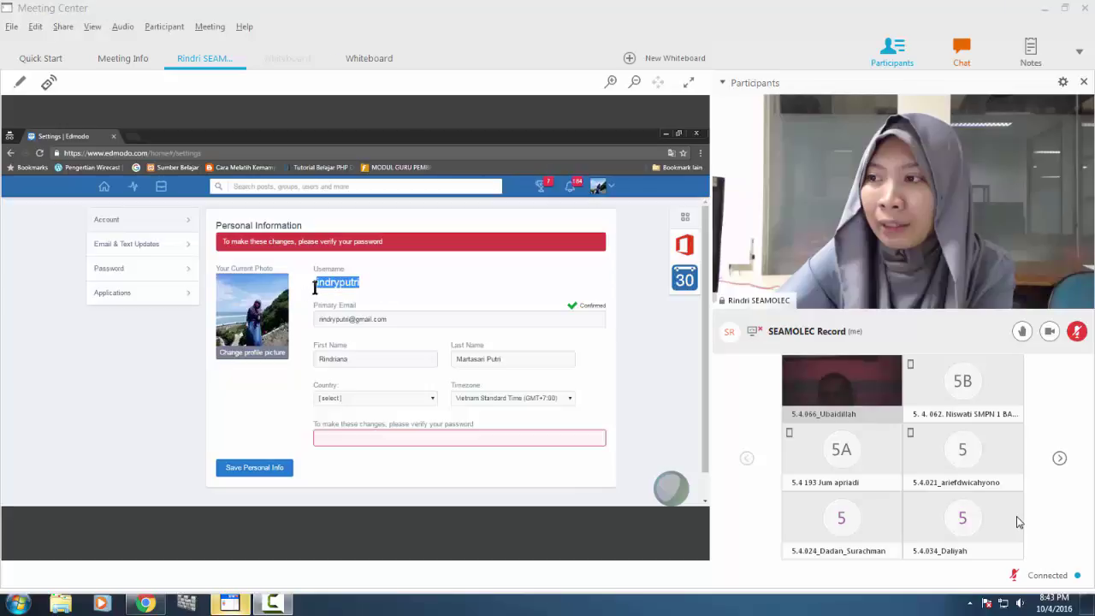
pyautogui.click(384, 294)
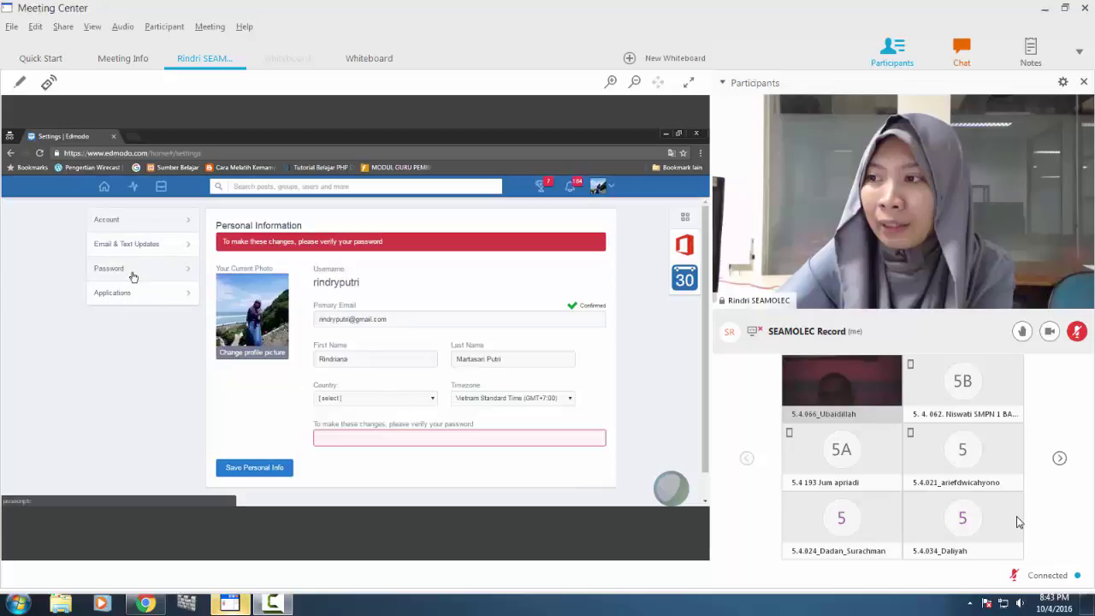
pyautogui.doubleClick(351, 282)
pyautogui.click(425, 296)
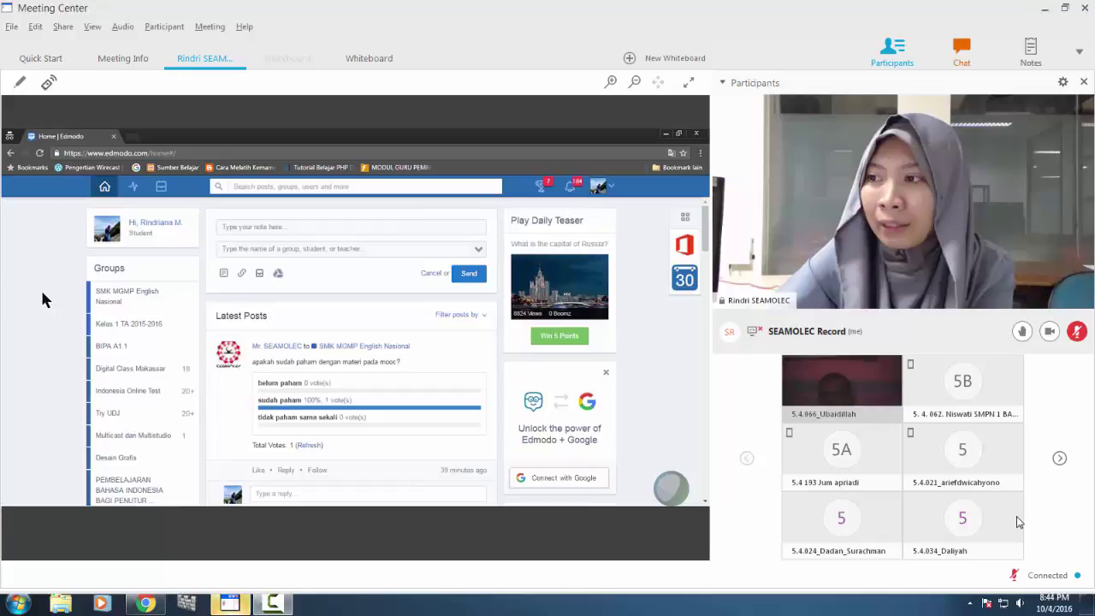
# Show the Bahasa Inggris Online group's progress and scroll through its assignments.
pyautogui.click(135, 187)
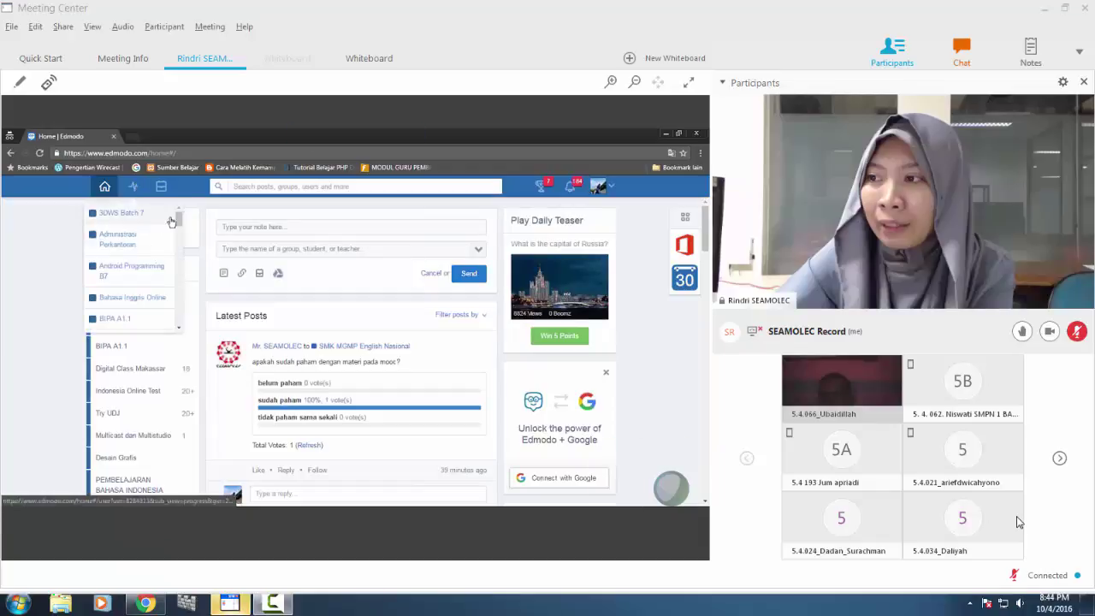
pyautogui.click(147, 300)
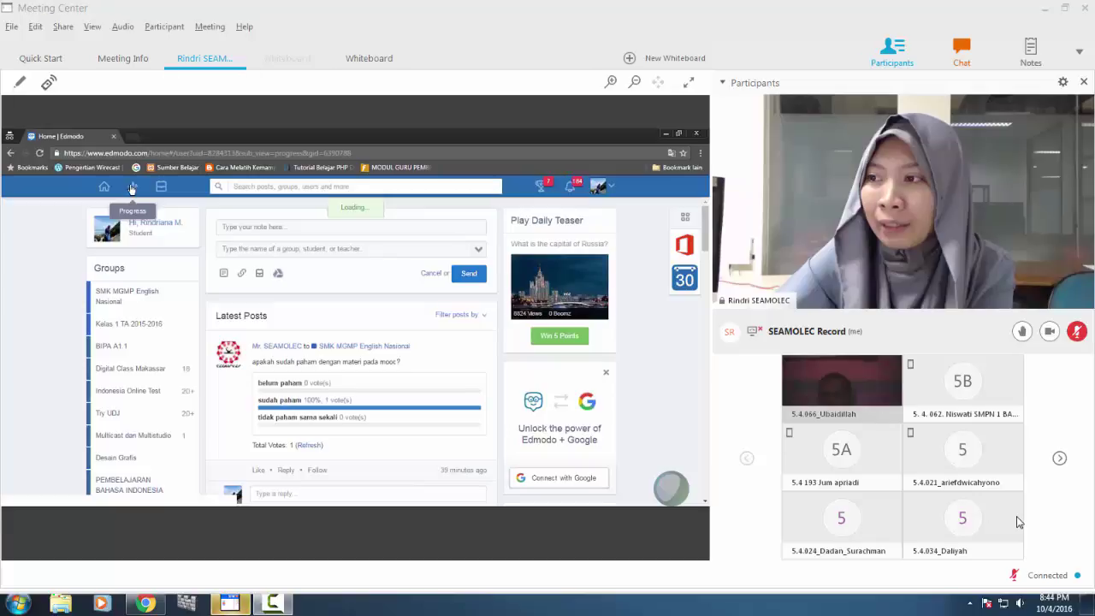
pyautogui.scroll(-3, 321, 315)
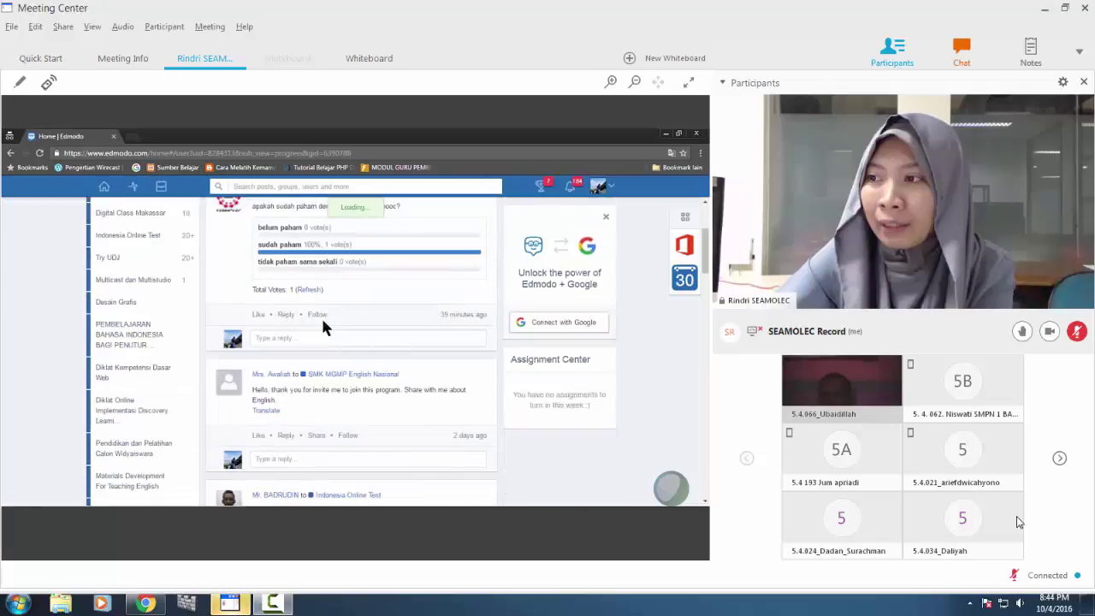
pyautogui.scroll(3, 321, 315)
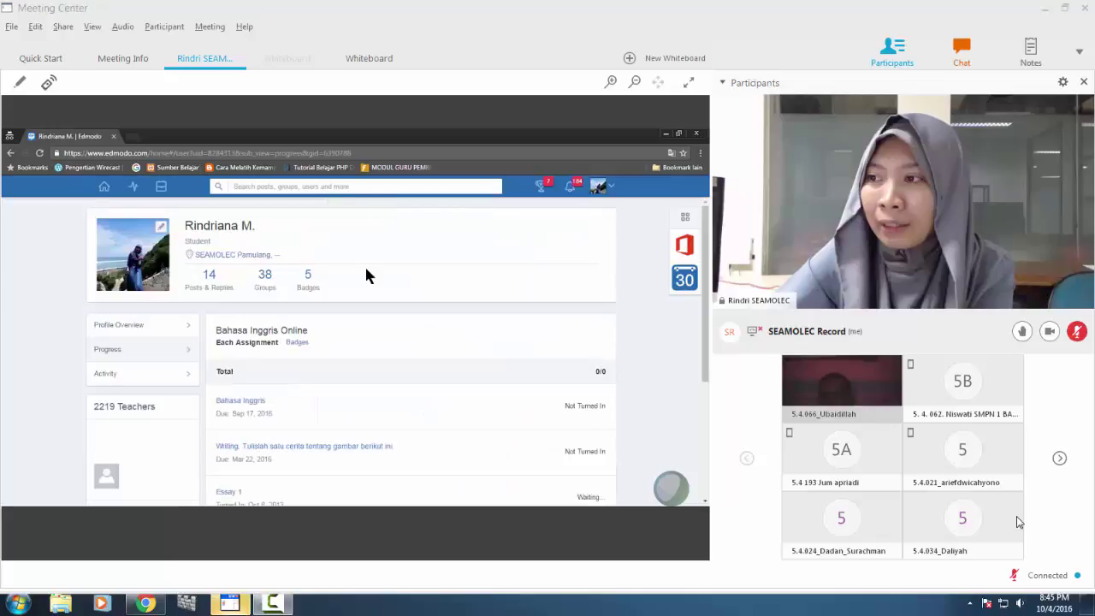
pyautogui.scroll(-3, 365, 275)
pyautogui.scroll(3, 365, 275)
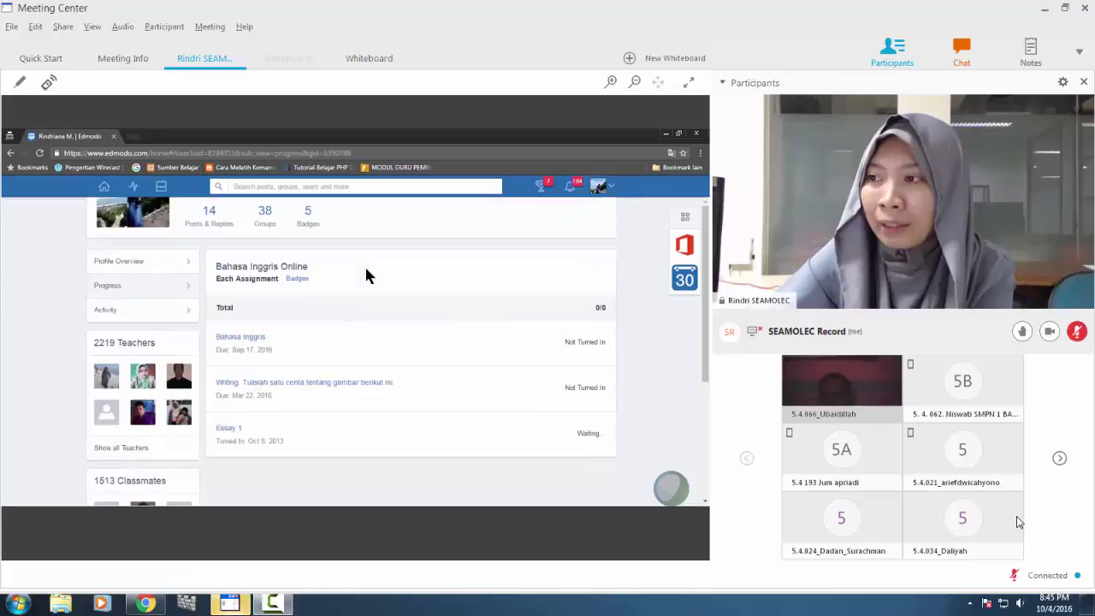
# Browse the other groups listed in the Progress group dropdown.
pyautogui.click(132, 196)
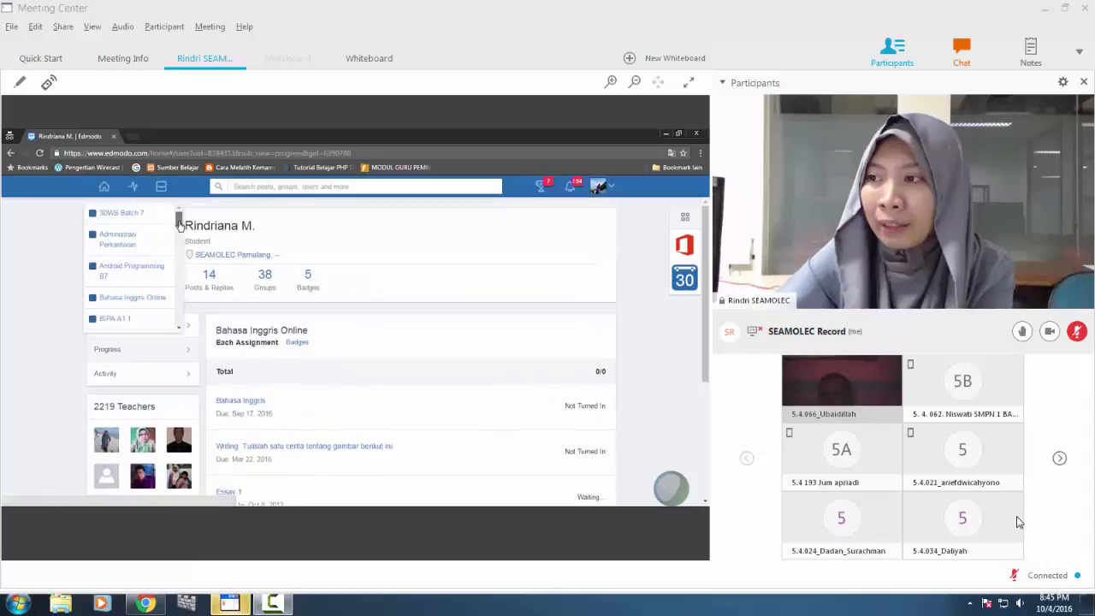
pyautogui.moveTo(178, 217); pyautogui.dragTo(179, 267)
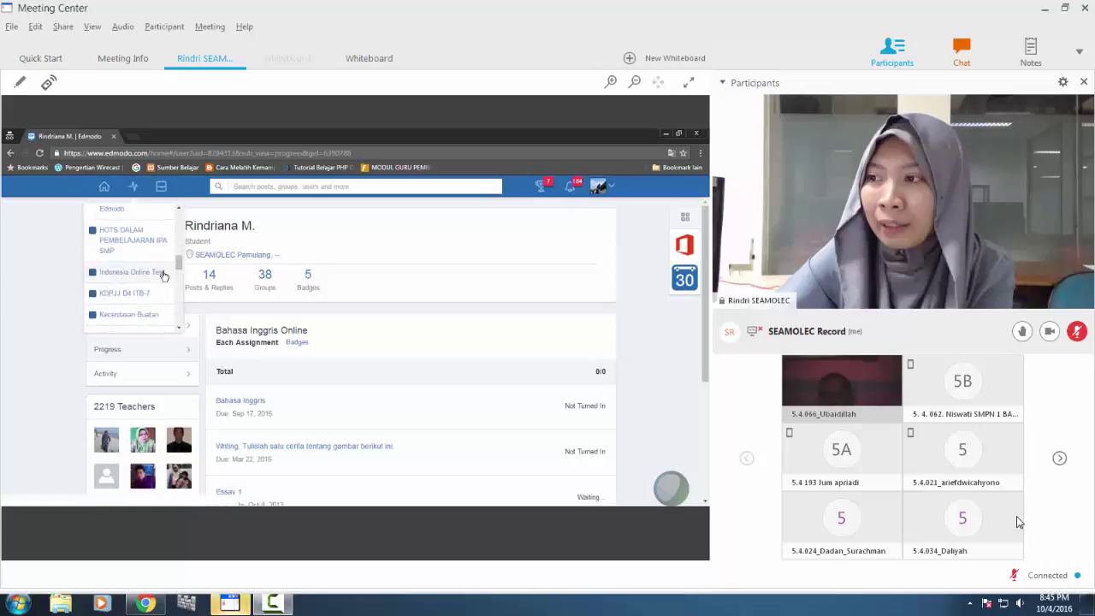
pyautogui.scroll(-3, 137, 306)
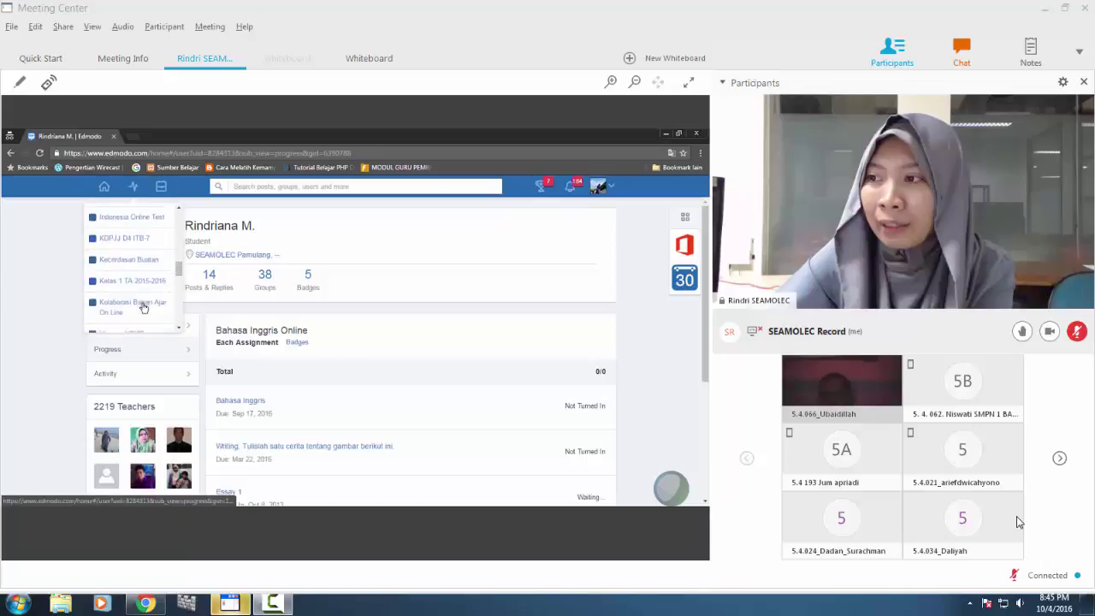